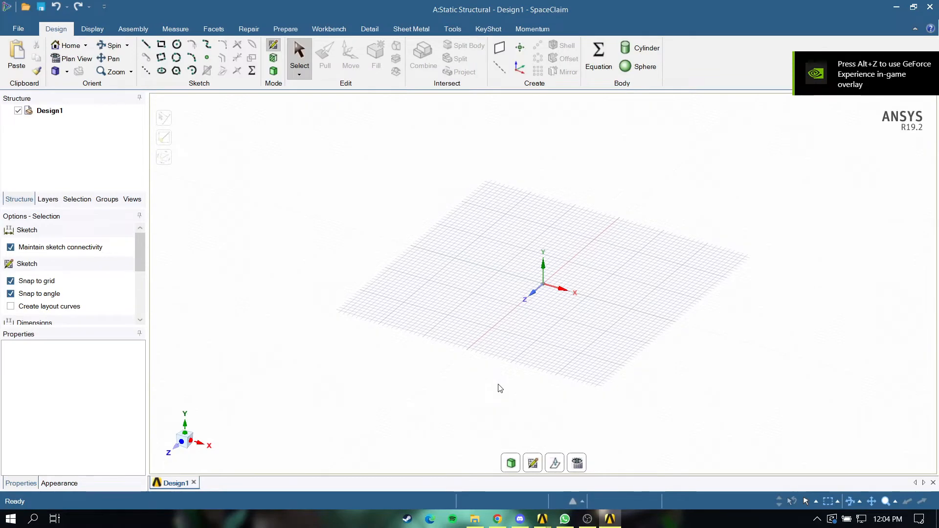
Sketch helper lines in the XZ plane from the origin: about 50 mm toward negative Z, then about 10 mm toward negative X
{"action": "left_click", "coordinate": [161, 44]}
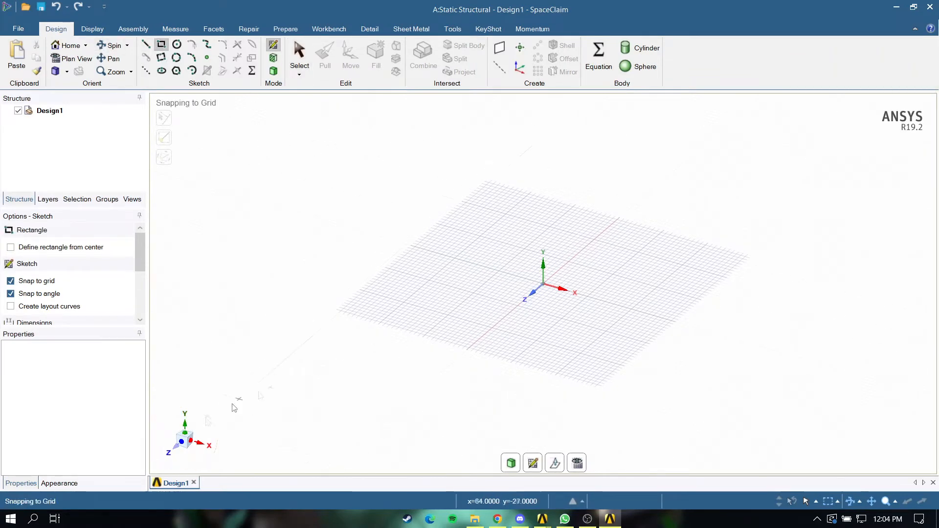
{"action": "left_click", "coordinate": [185, 425]}
{"action": "left_click", "coordinate": [145, 44]}
{"action": "left_click", "coordinate": [543, 284]}
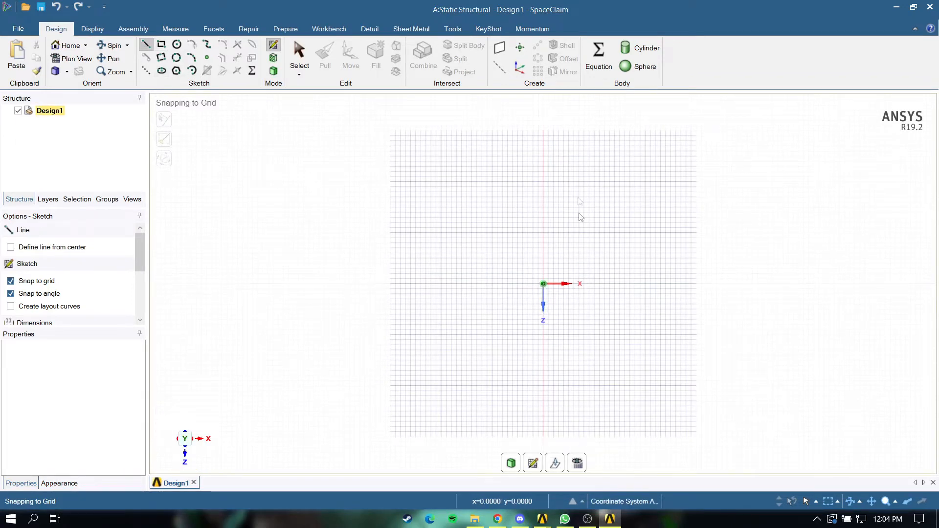
{"action": "left_click", "coordinate": [545, 144]}
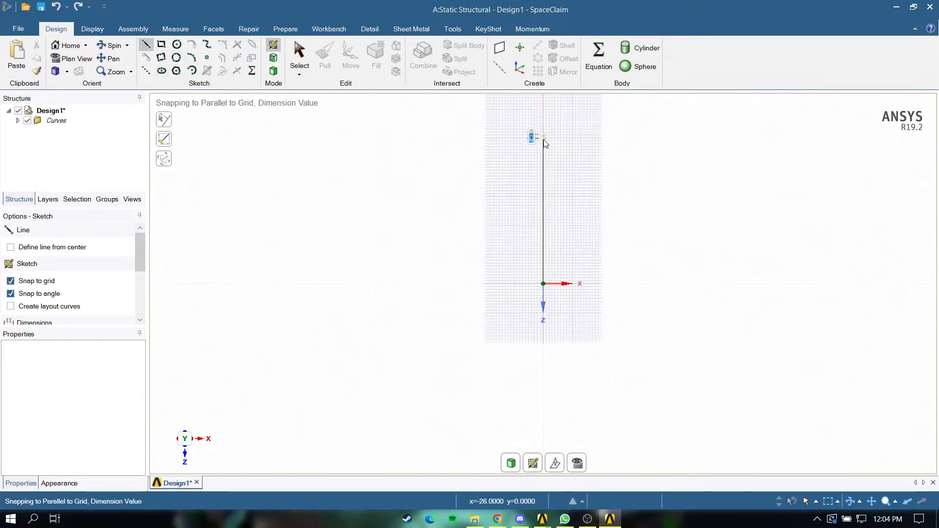
{"action": "left_click", "coordinate": [515, 142]}
Draw a 20 mm by 100 mm rectangle starting at the free end of the helper lines
{"action": "left_click", "coordinate": [161, 44]}
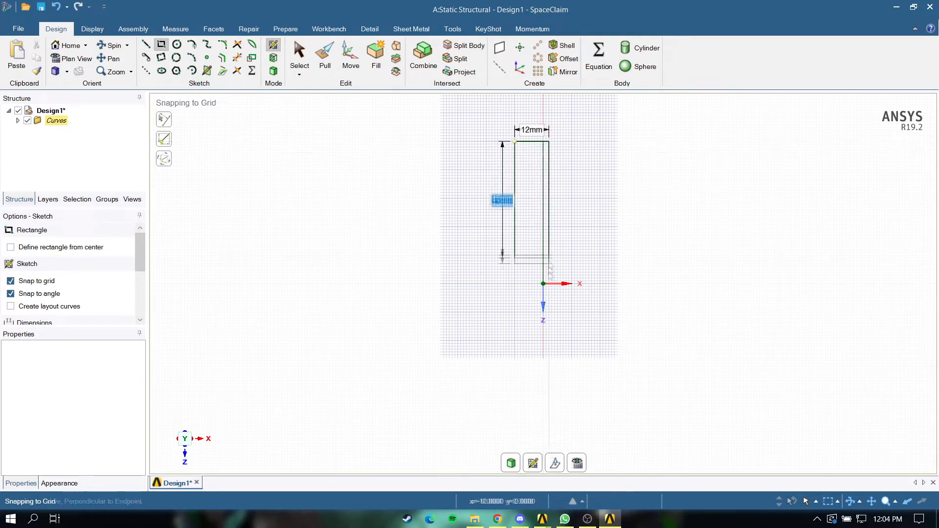
{"action": "type", "text": "20"}
{"action": "key", "text": "Tab"}
{"action": "type", "text": "100"}
{"action": "key", "text": "Tab"}
{"action": "left_click", "coordinate": [573, 426]}
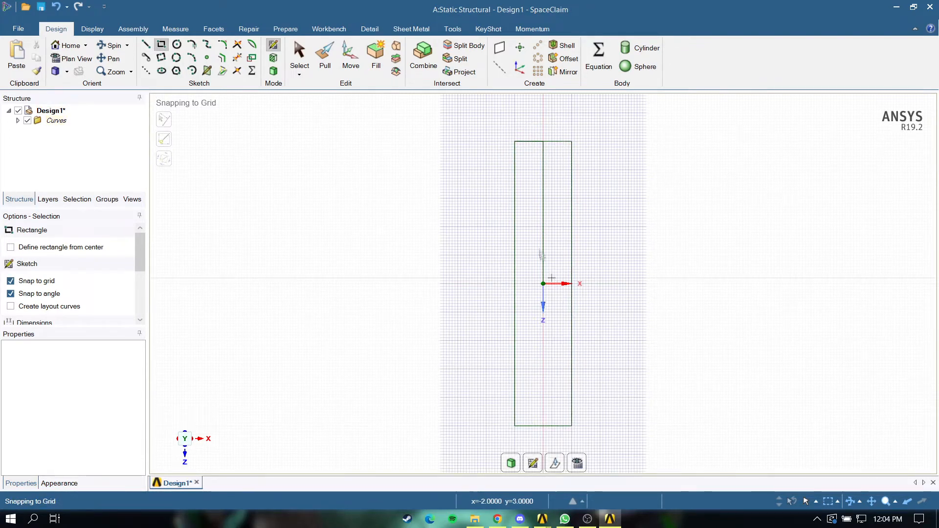
Delete the two helper lines so only the rectangle is left in the sketch
{"action": "key", "text": "Escape"}
{"action": "left_click", "coordinate": [544, 228]}
{"action": "key", "text": "Delete"}
{"action": "left_click", "coordinate": [533, 141]}
{"action": "left_click", "coordinate": [554, 227]}
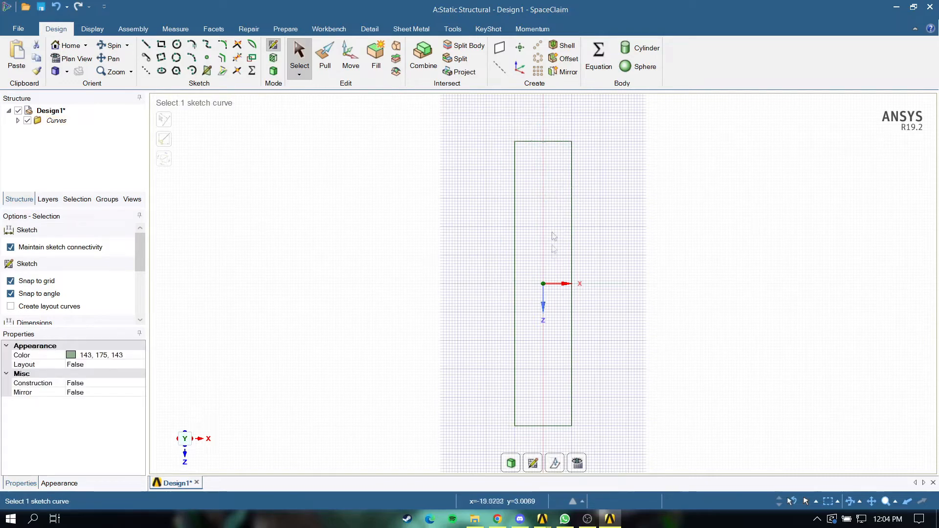
Pull the rectangle upward into a solid plate about 5 mm thick
{"action": "mouse_move", "coordinate": [546, 343]}
{"action": "middle_mouse_down", "text": "ctrl"}
{"action": "mouse_move", "coordinate": [537, 298]}
{"action": "mouse_move", "coordinate": [611, 294]}
{"action": "mouse_move", "coordinate": [725, 206]}
{"action": "middle_mouse_up", "text": "ctrl"}
{"action": "scroll", "coordinate": [313, 294], "scroll_direction": "down", "scroll_amount": 4}
{"action": "middle_click_drag", "start_coordinate": [294, 308], "coordinate": [551, 266], "text": "ctrl"}
{"action": "scroll", "coordinate": [552, 266], "scroll_direction": "up", "scroll_amount": 4}
{"action": "middle_click_drag", "start_coordinate": [551, 266], "coordinate": [607, 260]}
{"action": "left_click", "coordinate": [325, 58]}
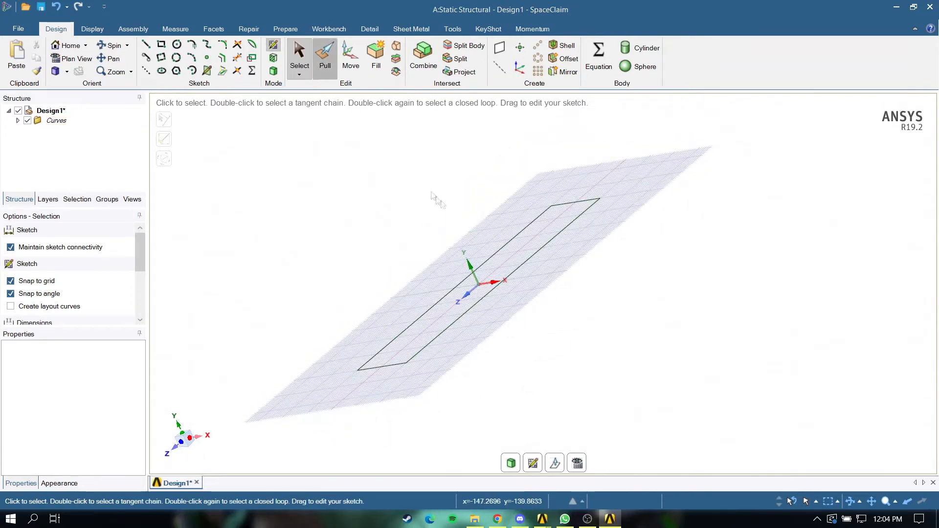
{"action": "left_click", "coordinate": [507, 257]}
{"action": "left_click_drag", "start_coordinate": [509, 256], "coordinate": [508, 258]}
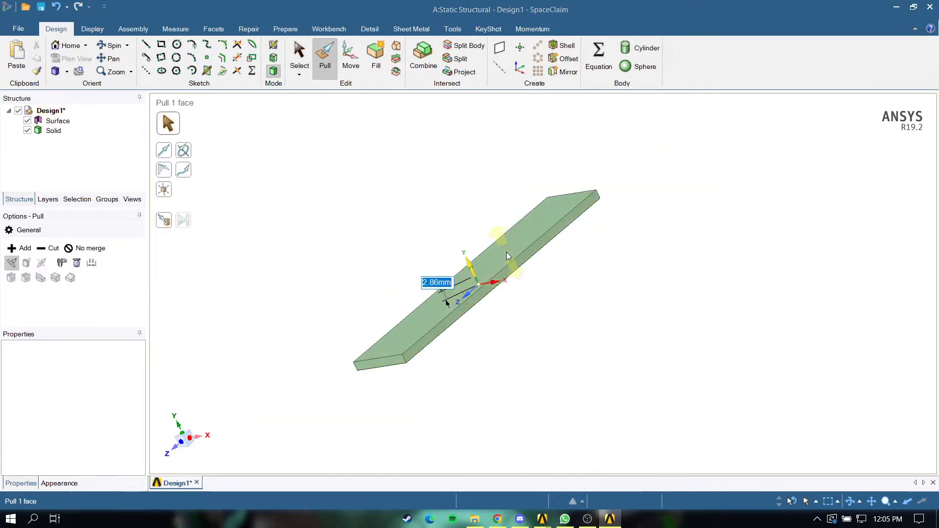
{"action": "key", "text": "Escape"}
Sketch helper lines on the plate's side plane: 10 mm inward along the bottom edge from the positive-Z end, then 5 mm down
{"action": "middle_click_drag", "start_coordinate": [507, 256], "coordinate": [576, 249]}
{"action": "left_click", "coordinate": [184, 438]}
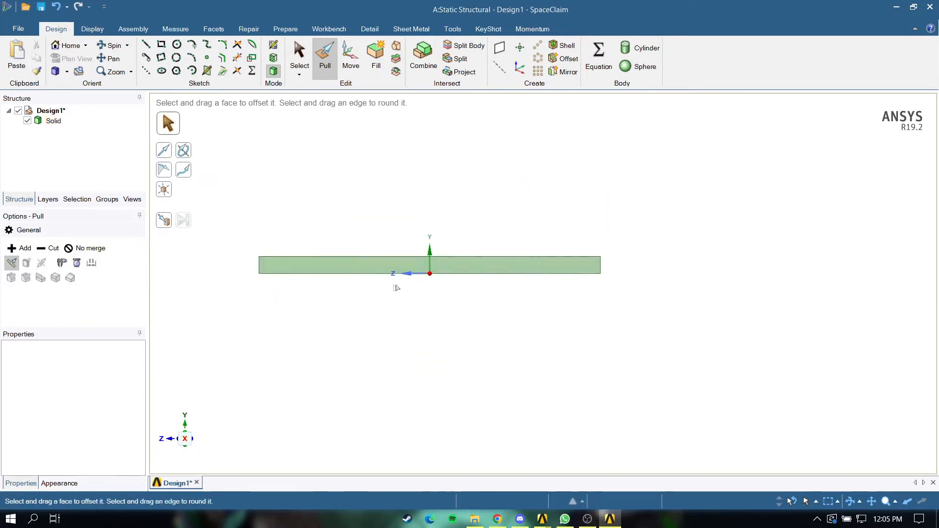
{"action": "left_click", "coordinate": [145, 44]}
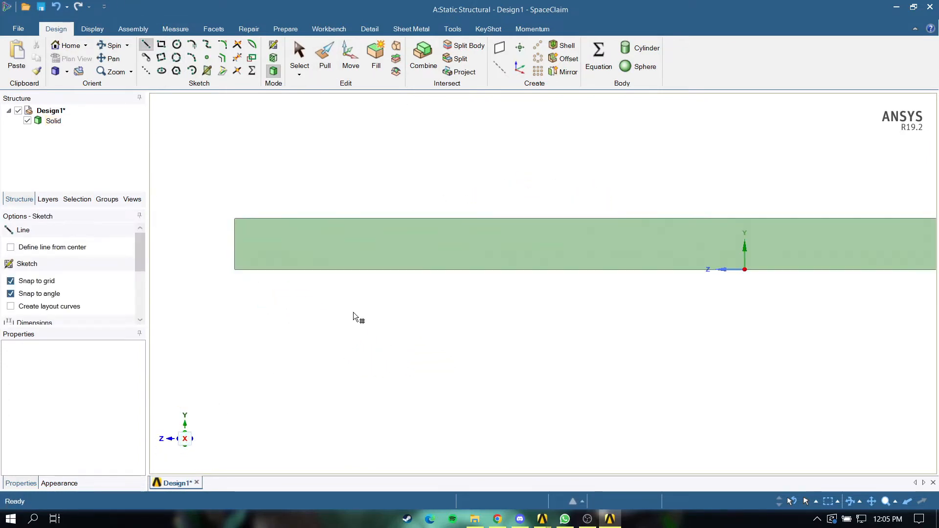
{"action": "left_click", "coordinate": [346, 294]}
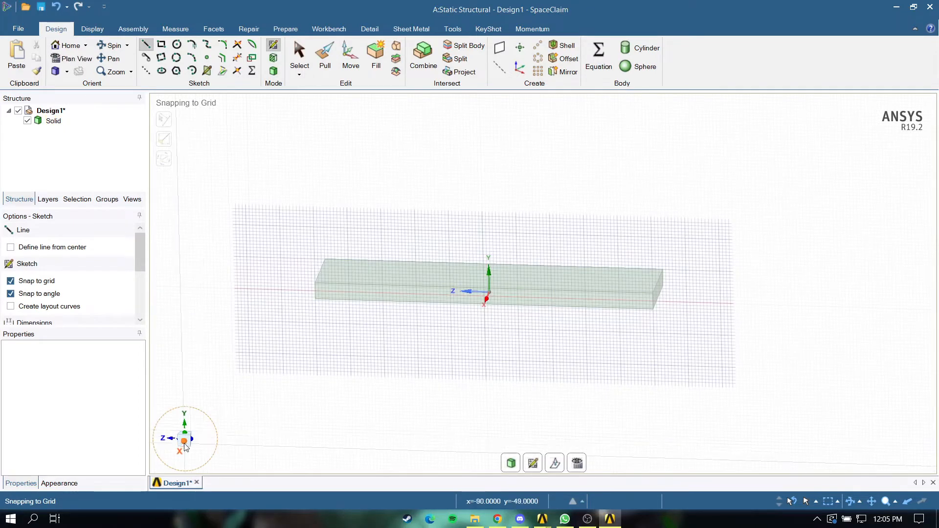
{"action": "scroll", "coordinate": [357, 306], "scroll_direction": "up", "scroll_amount": 3}
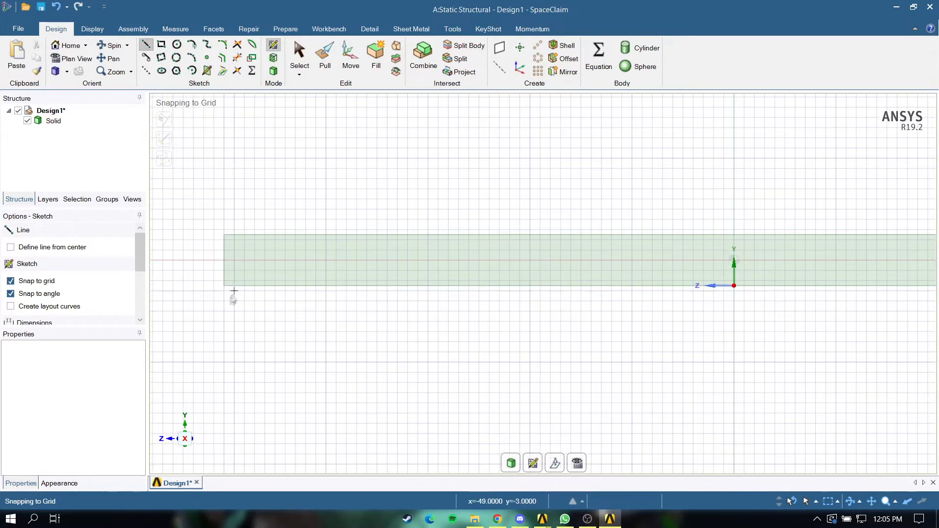
{"action": "left_click", "coordinate": [224, 286]}
{"action": "type", "text": "5"}
{"action": "key", "text": "Return"}
{"action": "type", "text": "5"}
{"action": "key", "text": "Return"}
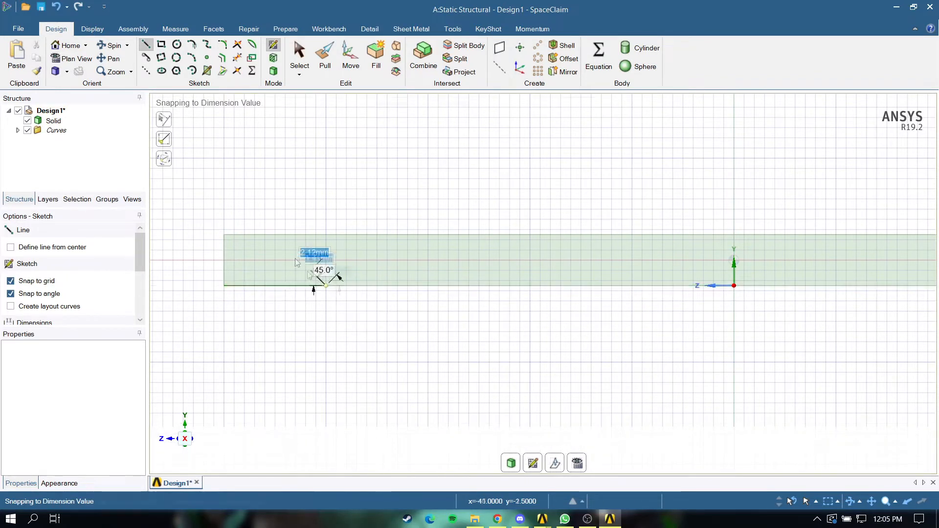
{"action": "type", "text": "5.5"}
{"action": "key", "text": "Return"}
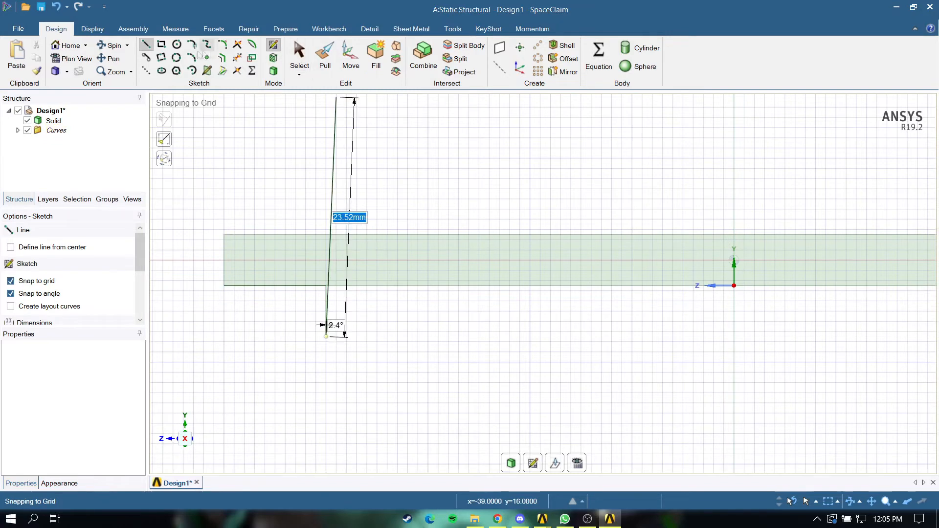
Draw a 10 mm diameter circle centred on the helper line's lower end, tangent to the plate's bottom edge
{"action": "left_click", "coordinate": [177, 44]}
{"action": "left_click", "coordinate": [326, 336]}
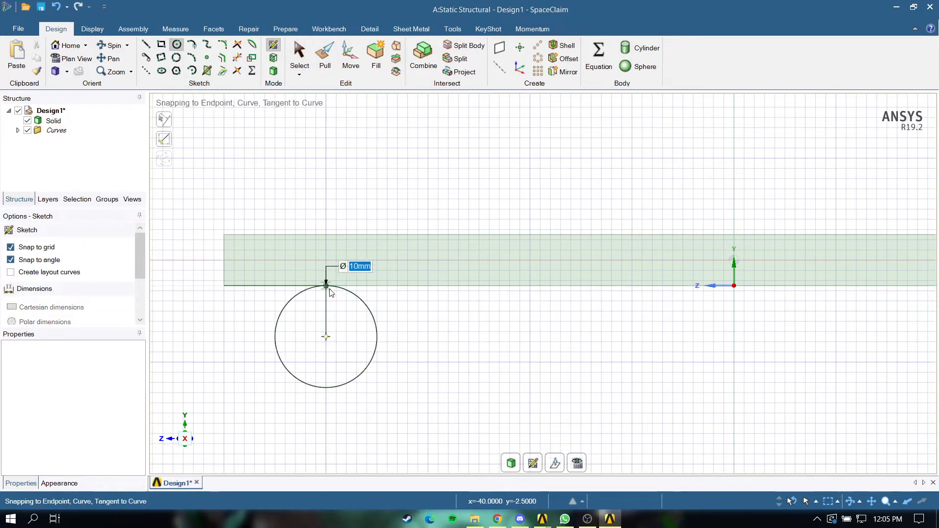
{"action": "left_click", "coordinate": [326, 286]}
{"action": "scroll", "coordinate": [503, 331], "scroll_direction": "down", "scroll_amount": 5}
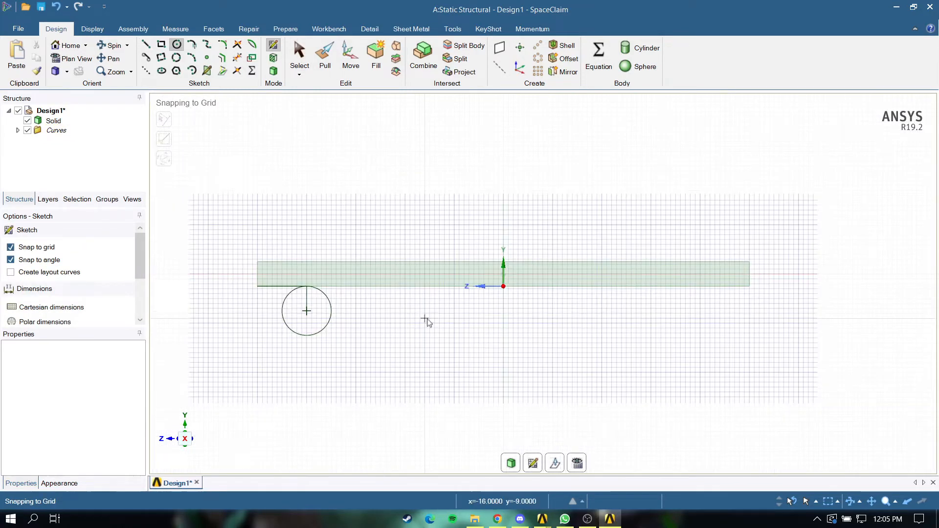
Sketch a vertical helper line about 5 mm long upward from the midpoint of the plate's top edge
{"action": "key", "text": "l"}
{"action": "scroll", "coordinate": [504, 260], "scroll_direction": "up", "scroll_amount": 5}
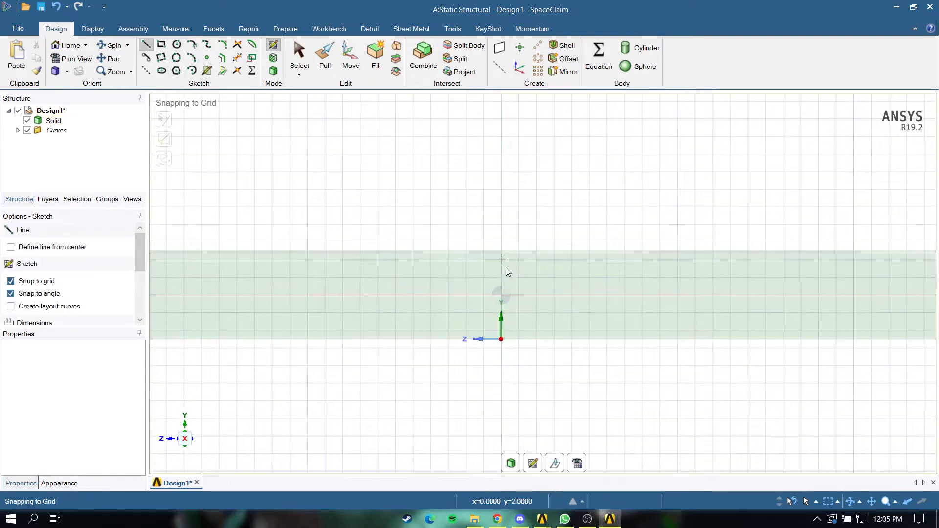
{"action": "left_click", "coordinate": [502, 253]}
{"action": "scroll", "coordinate": [504, 257], "scroll_direction": "down", "scroll_amount": 3}
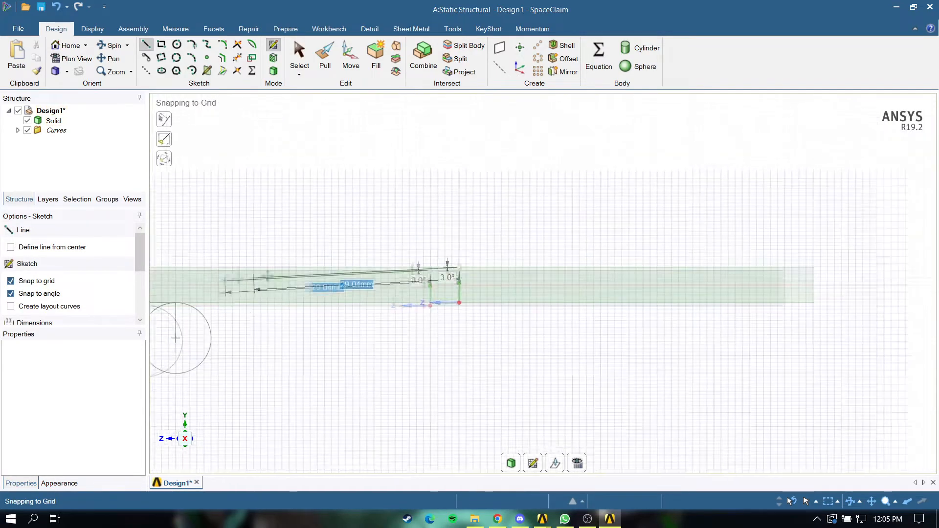
{"action": "left_click", "coordinate": [570, 220]}
Draw a circle about 10 mm in diameter centred on the upper helper line's end and tangent to the plate, and hide the plate solid
{"action": "left_click", "coordinate": [177, 44]}
{"action": "left_click", "coordinate": [570, 219]}
{"action": "left_click", "coordinate": [555, 254]}
{"action": "scroll", "coordinate": [553, 259], "scroll_direction": "down", "scroll_amount": 4}
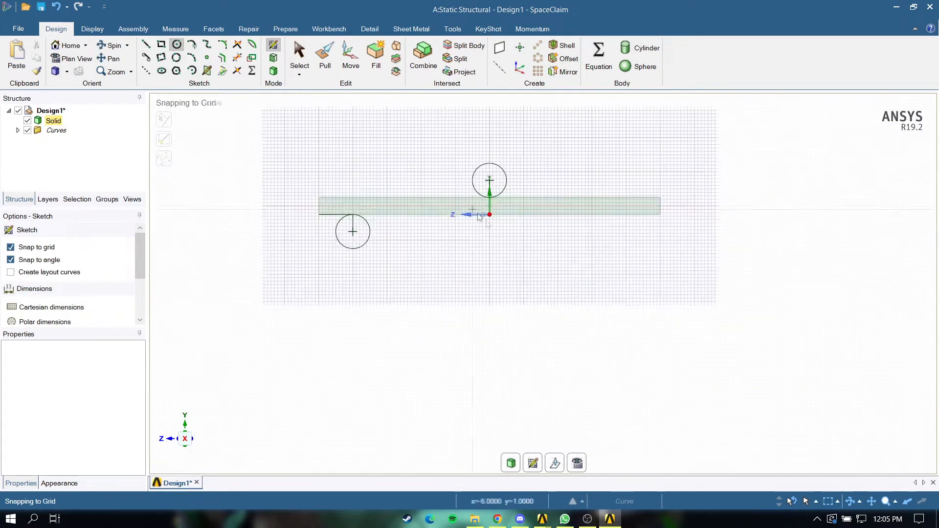
{"action": "left_click", "coordinate": [54, 120]}
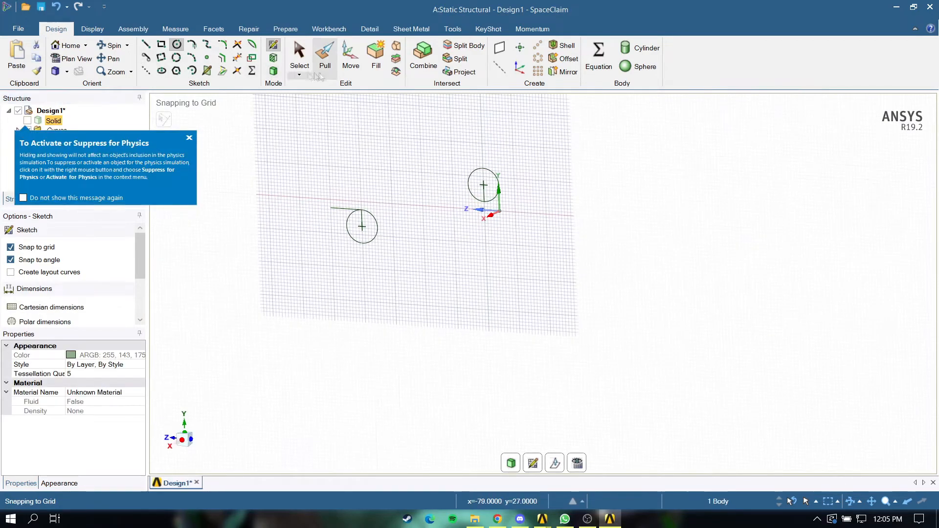
Pull the lower and upper circles 20 mm into cylinders
{"action": "key", "text": "p"}
{"action": "left_click", "coordinate": [371, 227]}
{"action": "left_click", "coordinate": [483, 184], "text": "ctrl"}
{"action": "left_click_drag", "start_coordinate": [484, 184], "coordinate": [506, 171]}
{"action": "type", "text": "20"}
{"action": "key", "text": "Return"}
{"action": "key", "text": "Escape"}
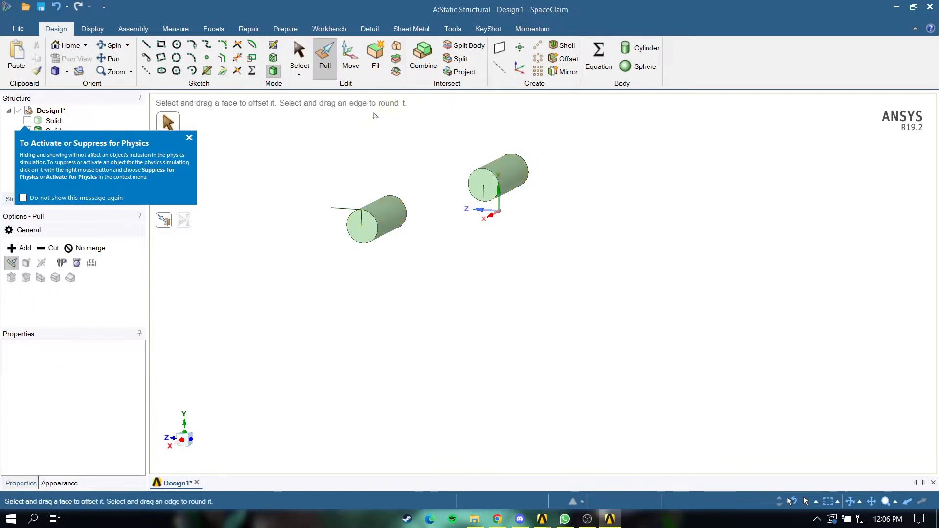
{"action": "key", "text": "Escape"}
Try to mirror the lower cylinder to the other side, dismissing the physics suppression notice
{"action": "left_click", "coordinate": [564, 72]}
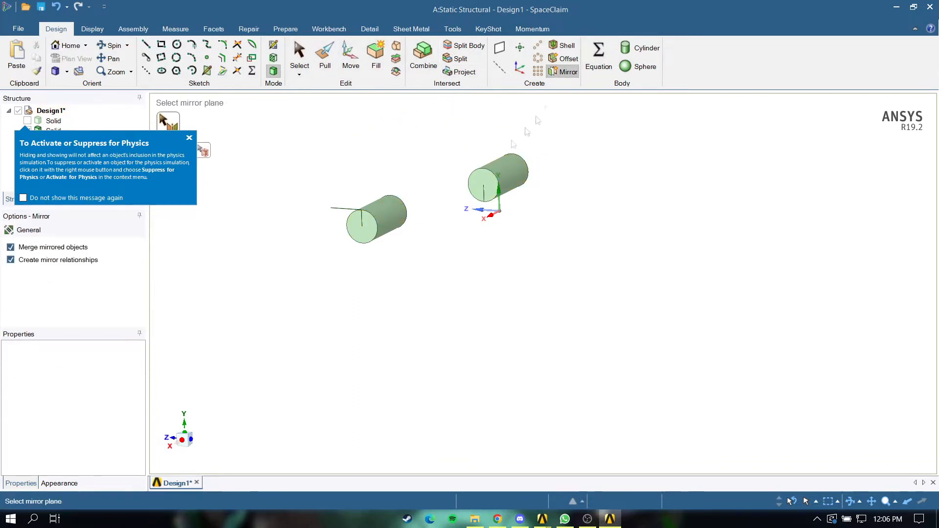
{"action": "scroll", "coordinate": [482, 201], "scroll_direction": "up", "scroll_amount": 5}
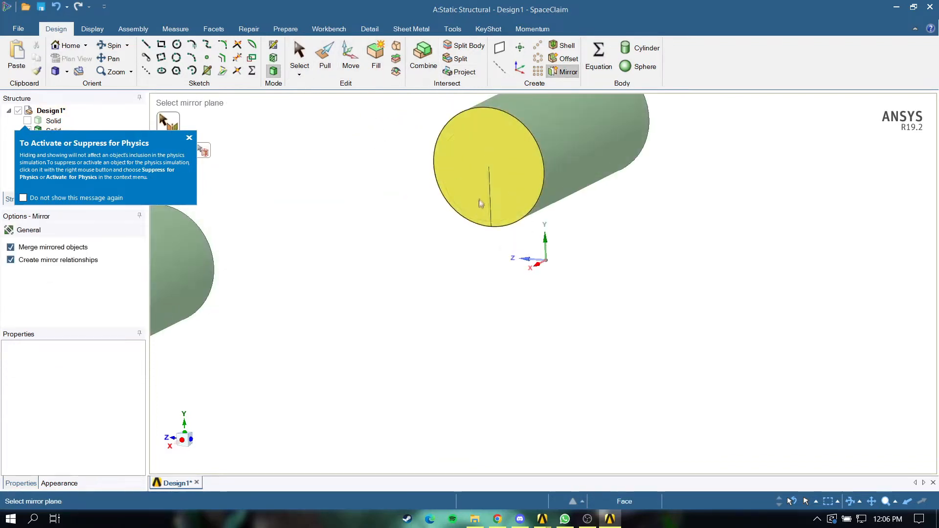
{"action": "left_click", "coordinate": [189, 139]}
{"action": "scroll", "coordinate": [508, 206], "scroll_direction": "down", "scroll_amount": 2}
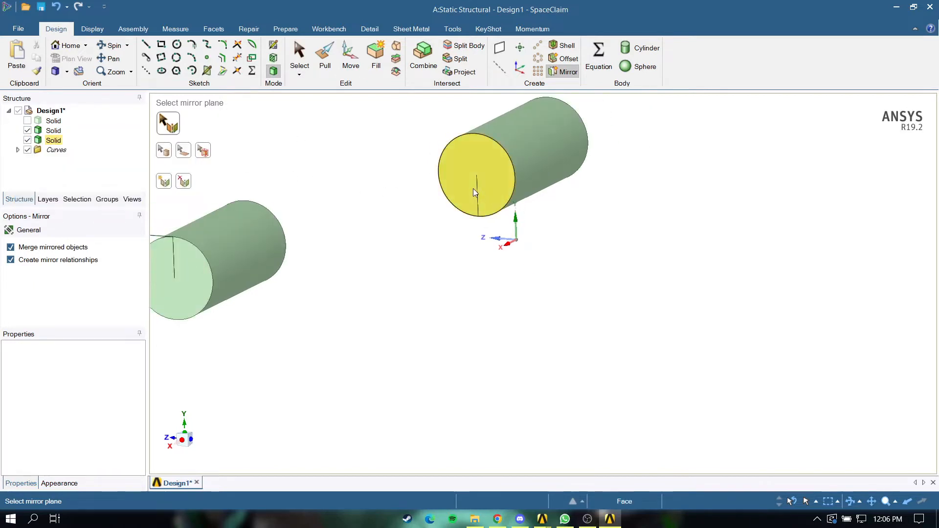
{"action": "middle_click_drag", "start_coordinate": [245, 235], "coordinate": [366, 199], "text": "shift"}
{"action": "scroll", "coordinate": [406, 209], "scroll_direction": "down", "scroll_amount": 6}
Undo the cylinder extrusion and return to the sketch with the two circles
{"action": "key", "text": "ctrl+z"}
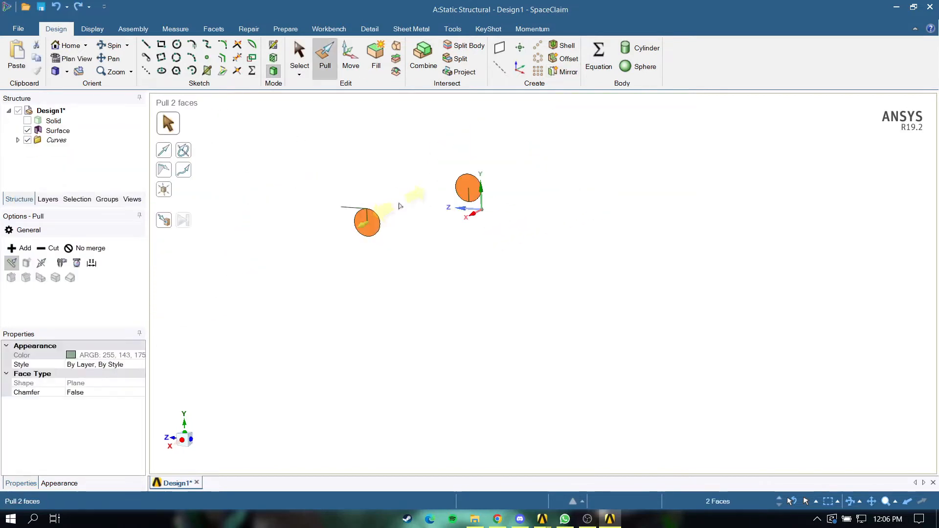
{"action": "scroll", "coordinate": [396, 231], "scroll_direction": "up", "scroll_amount": 5}
{"action": "key", "text": "Escape"}
{"action": "left_click", "coordinate": [563, 73]}
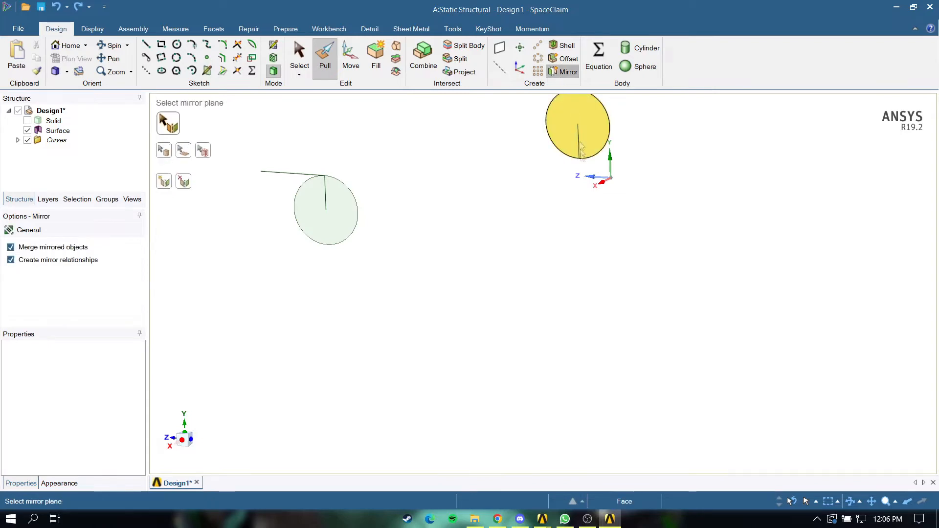
{"action": "key", "text": "ctrl+z"}
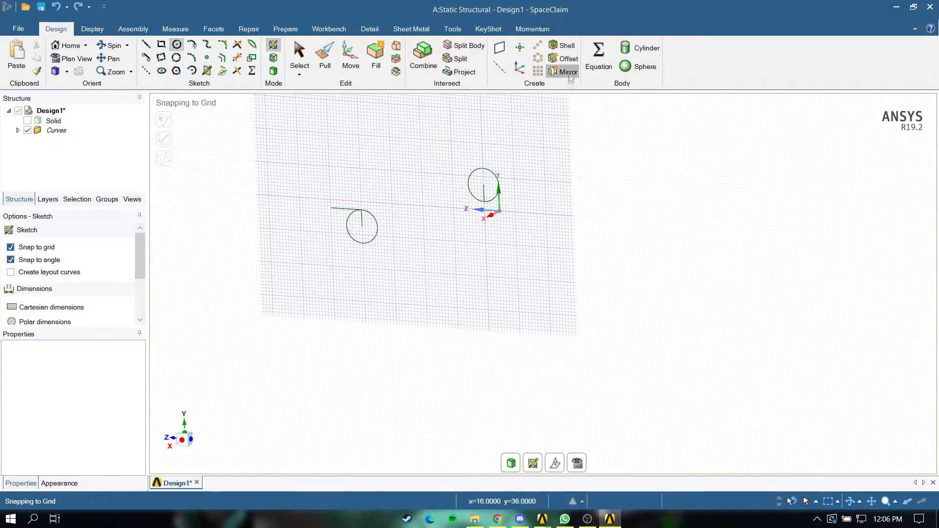
Mirror the lower circle about the vertical helper line at the plate's middle
{"action": "left_click", "coordinate": [569, 74]}
{"action": "left_click", "coordinate": [484, 192]}
{"action": "left_click", "coordinate": [368, 214]}
{"action": "left_click", "coordinate": [569, 73]}
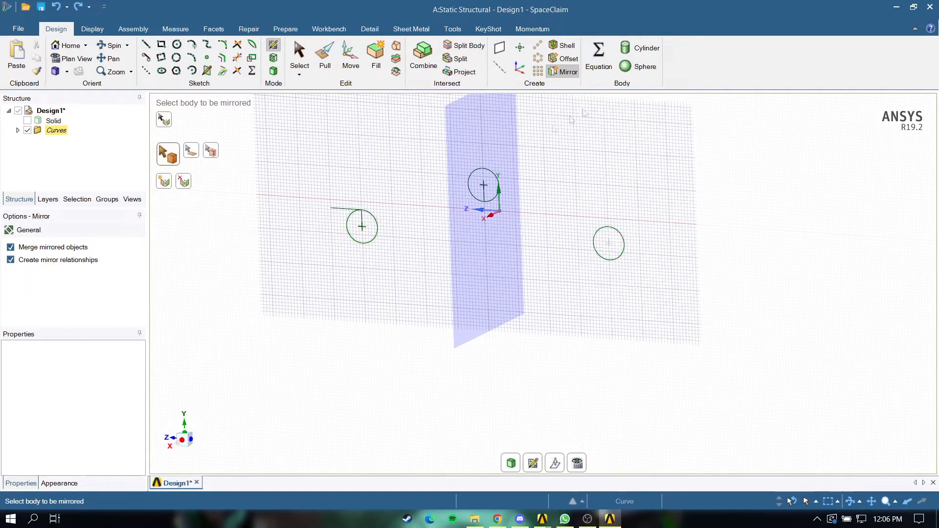
Pull all three circles 20 mm into cylinders across the plate's width
{"action": "left_click", "coordinate": [325, 62]}
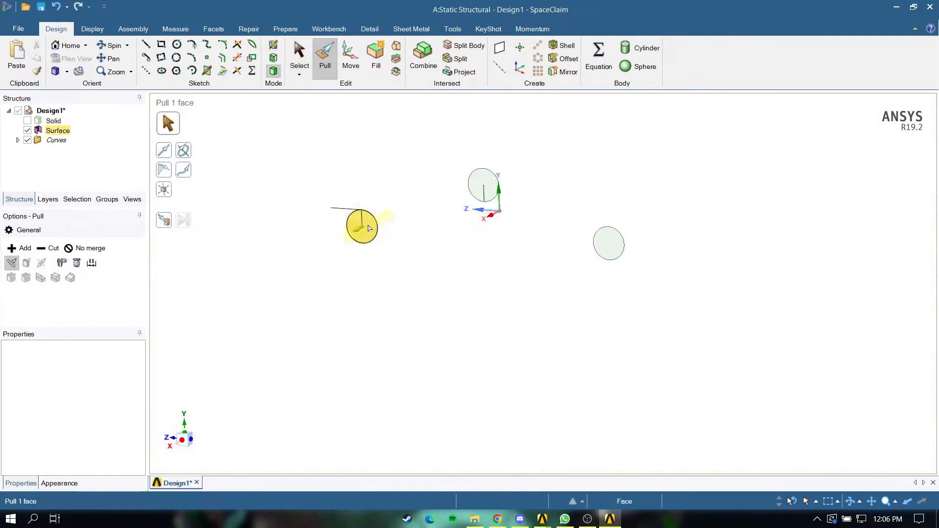
{"action": "left_click", "coordinate": [370, 223]}
{"action": "left_click", "coordinate": [481, 182], "text": "ctrl"}
{"action": "left_click", "coordinate": [606, 246], "text": "ctrl"}
{"action": "left_click_drag", "start_coordinate": [613, 247], "coordinate": [628, 241]}
{"action": "type", "text": "20"}
{"action": "key", "text": "Return"}
Show the plate solid again and delete the leftover Curves folder
{"action": "left_click", "coordinate": [28, 121]}
{"action": "left_click", "coordinate": [50, 122]}
{"action": "left_click", "coordinate": [49, 159]}
{"action": "key", "text": "Delete"}
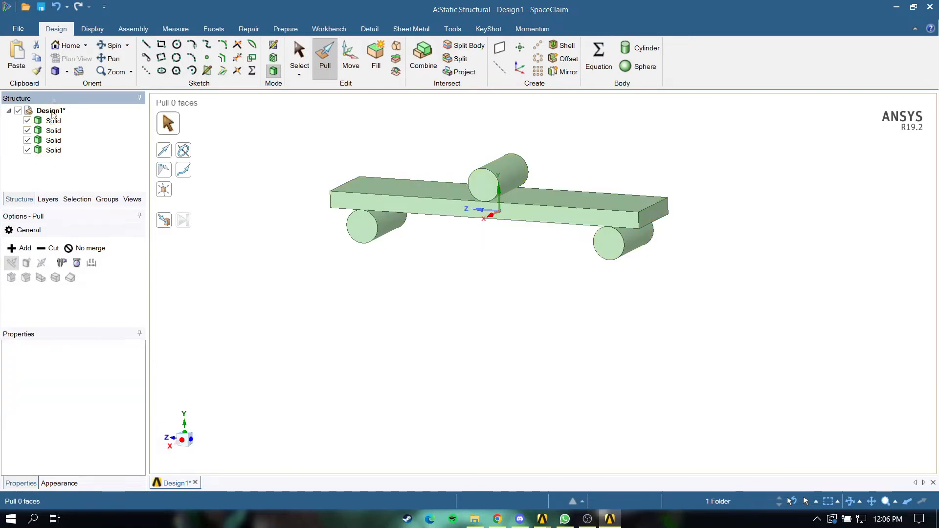
Rename the plate solid to Beam
{"action": "right_click", "coordinate": [57, 122]}
{"action": "left_click", "coordinate": [82, 177]}
{"action": "type", "text": "B"}
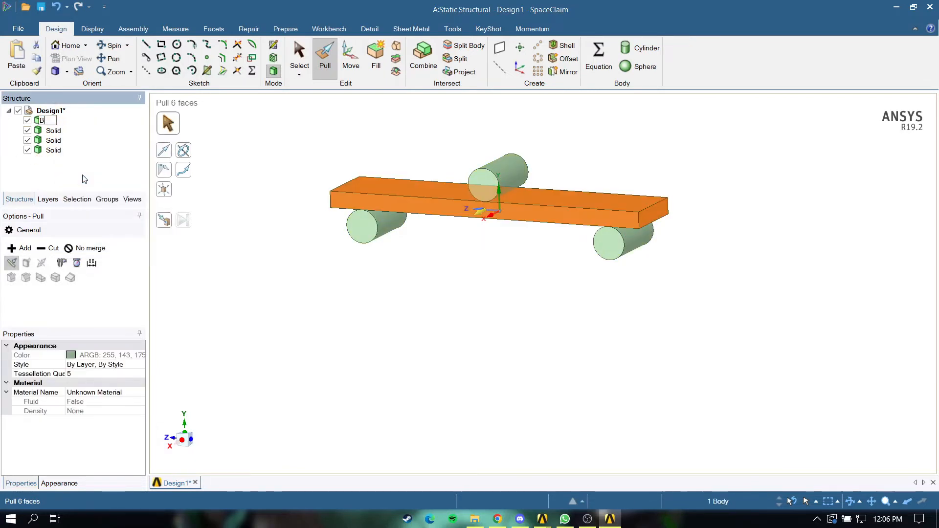
{"action": "type", "text": "eam"}
{"action": "key", "text": "Return"}
Rename the solid of the lower cylinder at the beam's positive-Z end to Support
{"action": "right_click", "coordinate": [51, 130]}
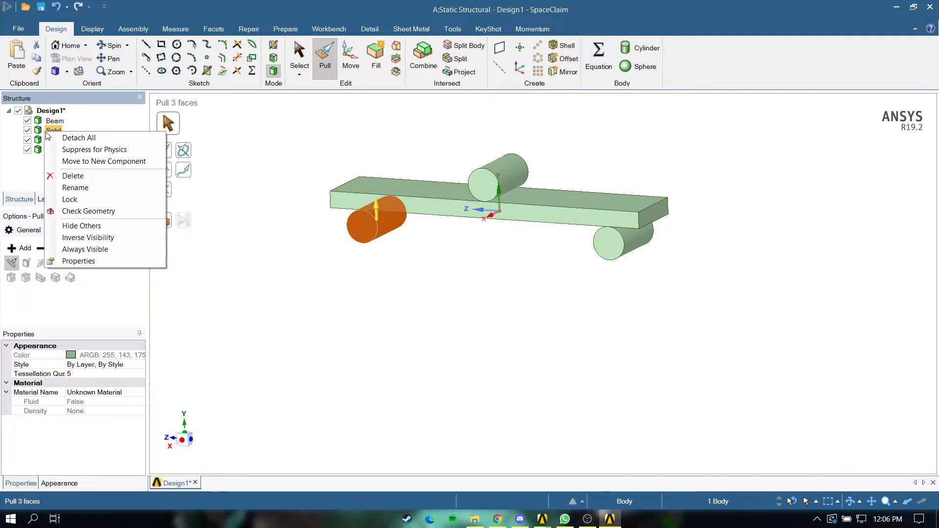
{"action": "left_click", "coordinate": [81, 188]}
{"action": "type", "text": "Supp"}
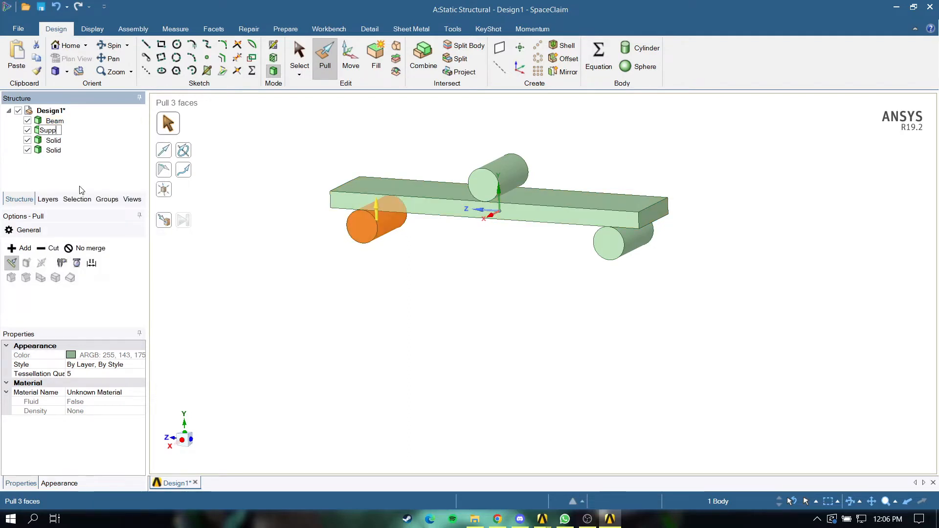
{"action": "type", "text": "ort"}
{"action": "key", "text": "Return"}
Rename the solid of the cylinder resting on top of the beam to Load
{"action": "double_click", "coordinate": [54, 141]}
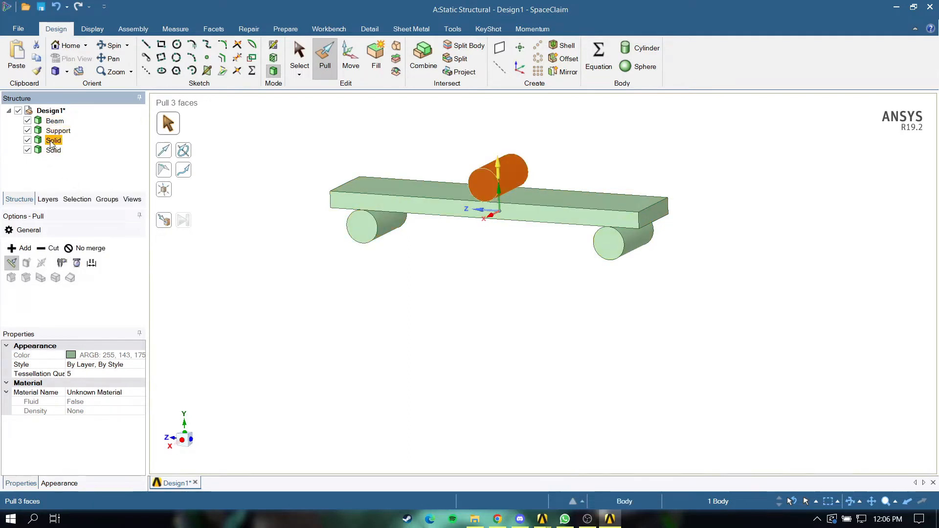
{"action": "key", "text": "BackSpace"}
{"action": "type", "text": "Lo"}
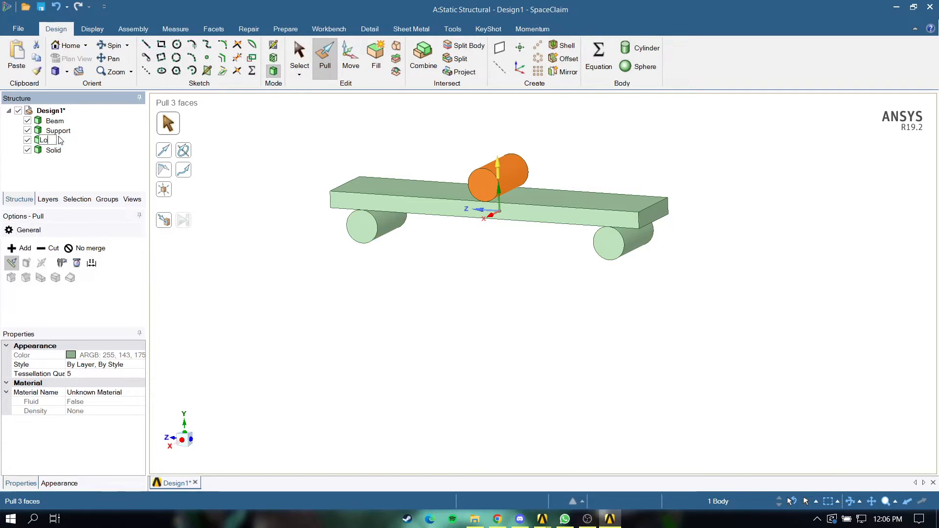
{"action": "type", "text": "ad"}
{"action": "key", "text": "Return"}
Rename the remaining solid, the lower cylinder at the beam's negative-Z end, to Support
{"action": "double_click", "coordinate": [51, 150]}
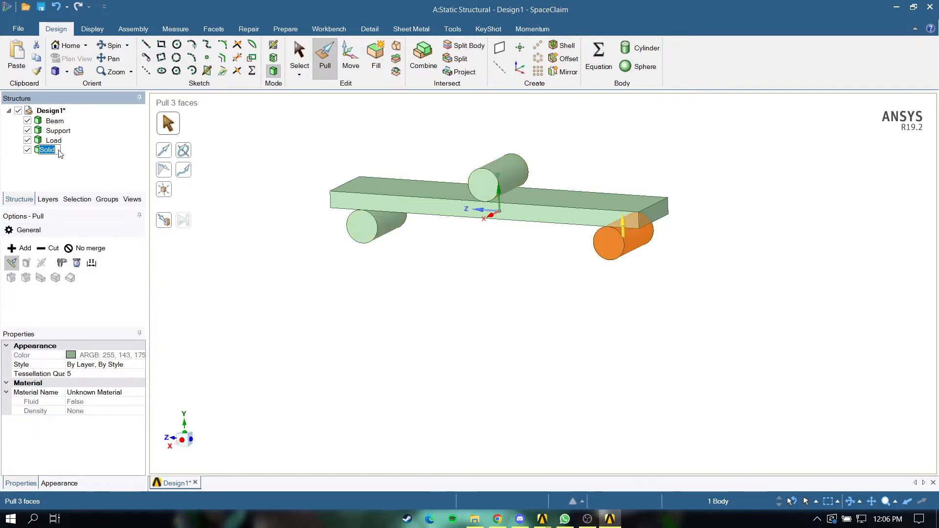
{"action": "right_click", "coordinate": [60, 153]}
{"action": "key", "text": "Escape"}
{"action": "type", "text": "S"}
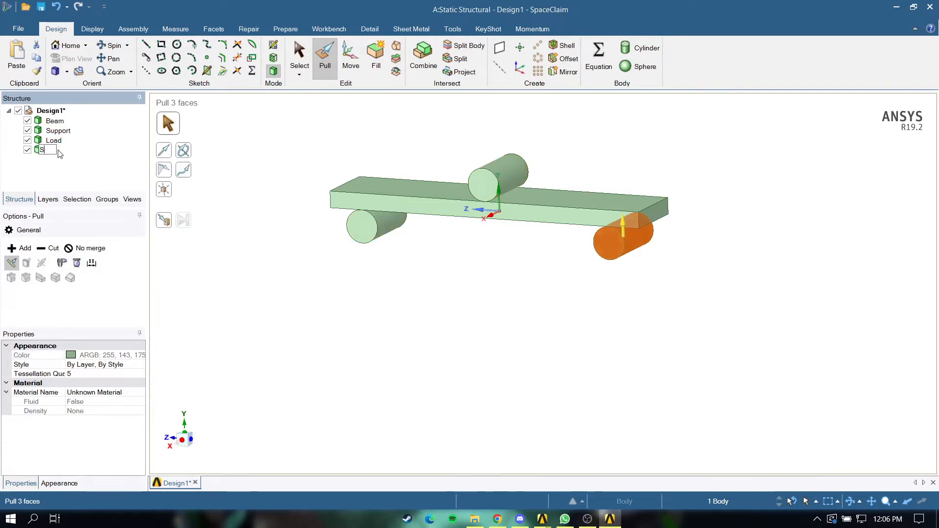
{"action": "type", "text": "uppor"}
{"action": "key", "text": "Return"}
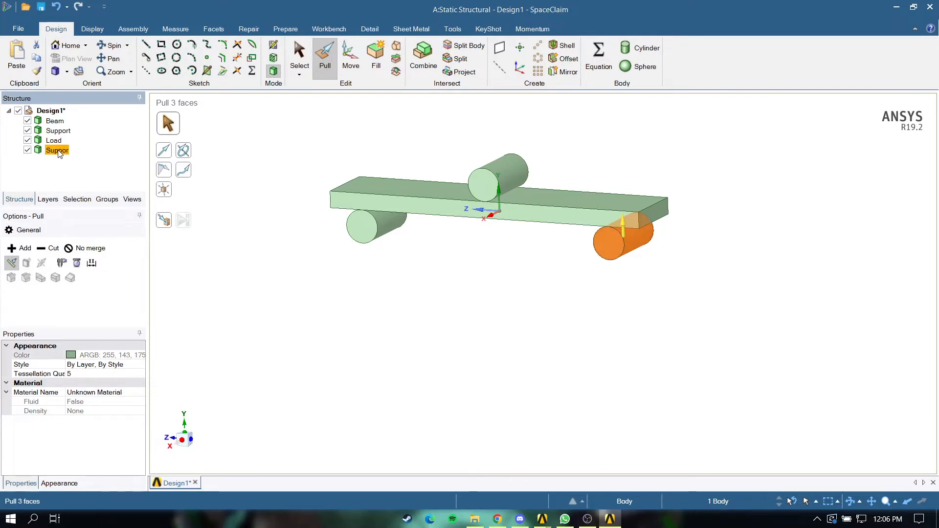
{"action": "right_click", "coordinate": [58, 151]}
{"action": "left_click", "coordinate": [80, 207]}
{"action": "key", "text": "Right"}
{"action": "type", "text": "t"}
{"action": "key", "text": "Return"}
Close the SpaceClaim geometry editor and open the Static Structural system's geometry in DesignModeler
{"action": "left_click", "coordinate": [560, 278]}
{"action": "scroll", "coordinate": [561, 278], "scroll_direction": "down", "scroll_amount": 1}
{"action": "middle_click_drag", "start_coordinate": [560, 279], "coordinate": [538, 267]}
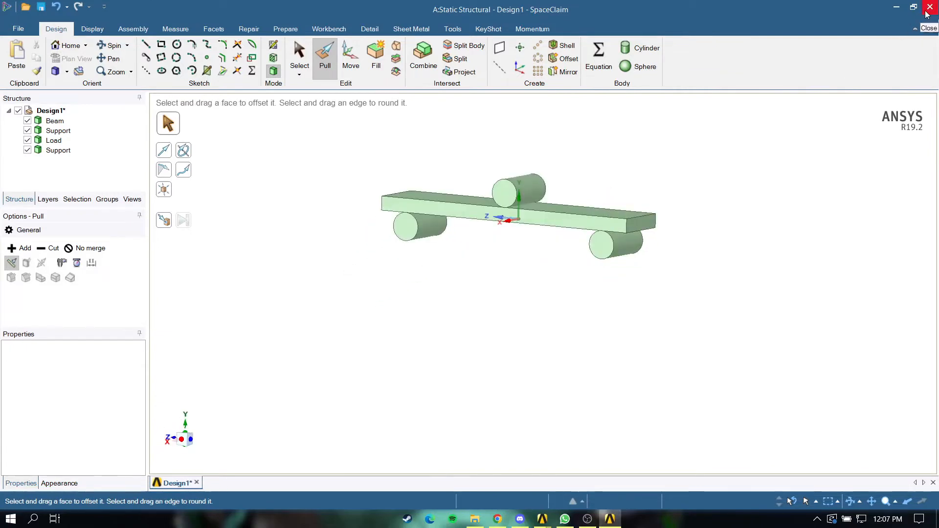
{"action": "left_click", "coordinate": [927, 11]}
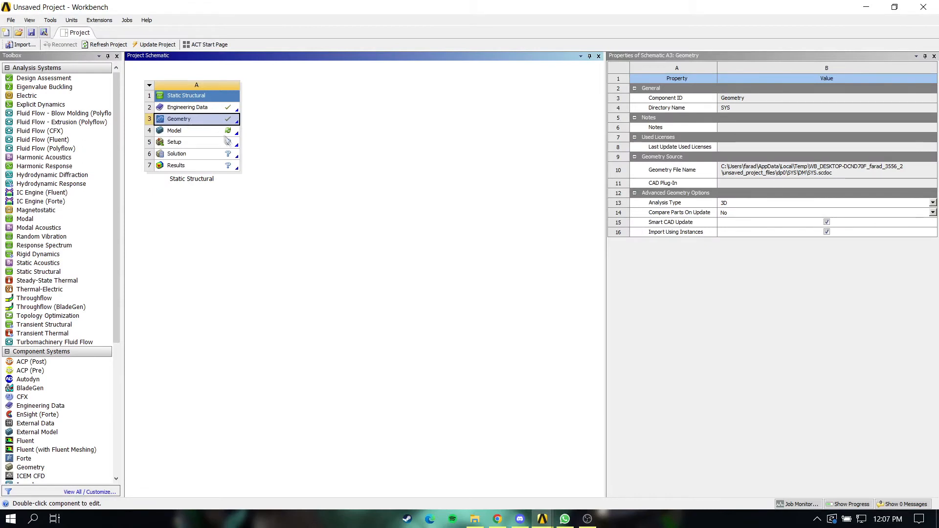
{"action": "right_click", "coordinate": [183, 119]}
{"action": "left_click", "coordinate": [225, 137]}
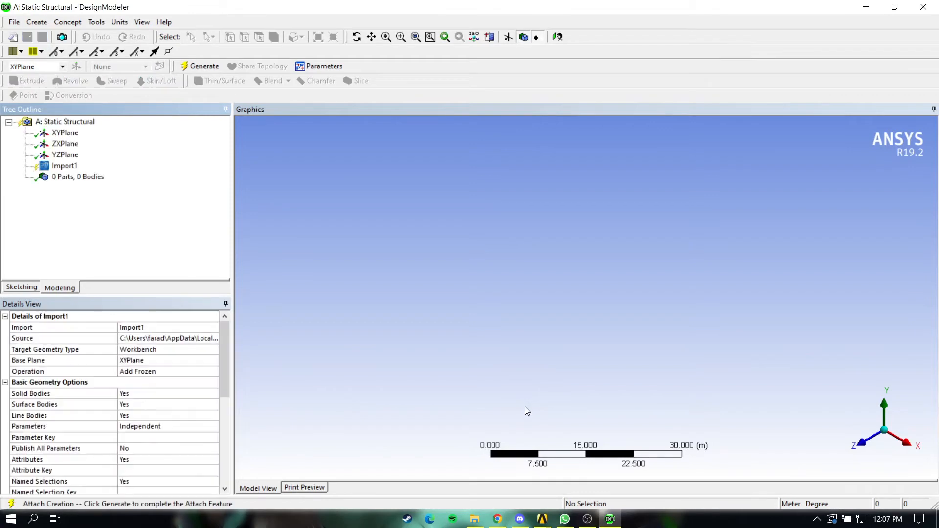
Generate the Import1 feature to bring the beam and cylinder bodies into the model
{"action": "right_click", "coordinate": [59, 168]}
{"action": "left_click", "coordinate": [95, 188]}
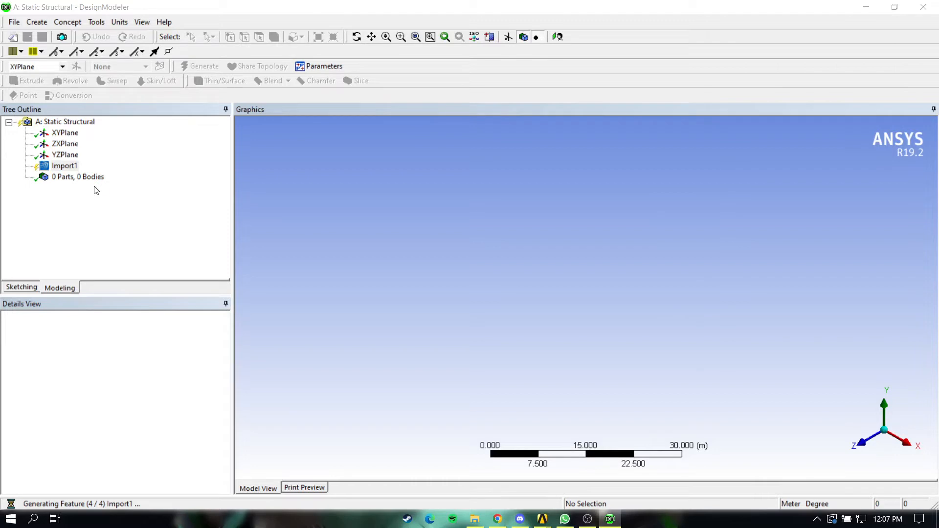
{"action": "left_click", "coordinate": [68, 166]}
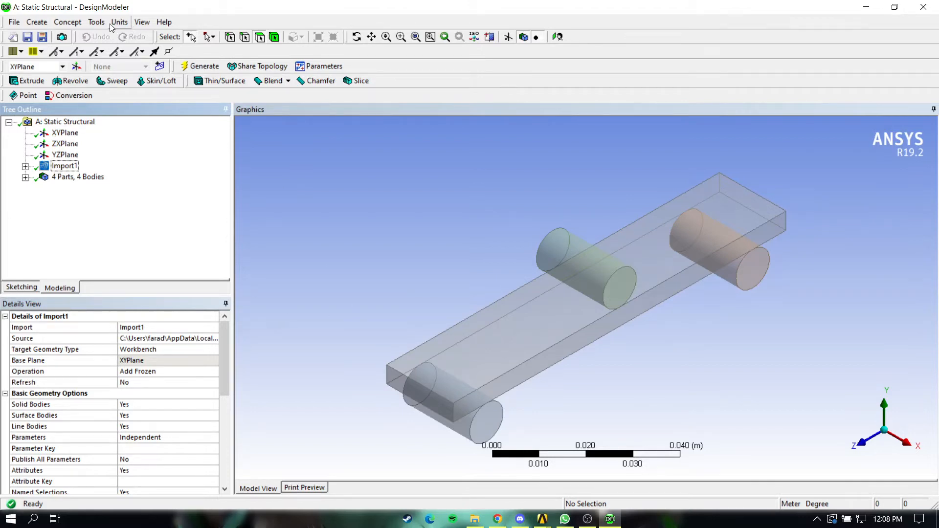
Split the six circular end edges of the three cylinders fractionally at 0.5 and generate the feature
{"action": "left_click", "coordinate": [68, 22]}
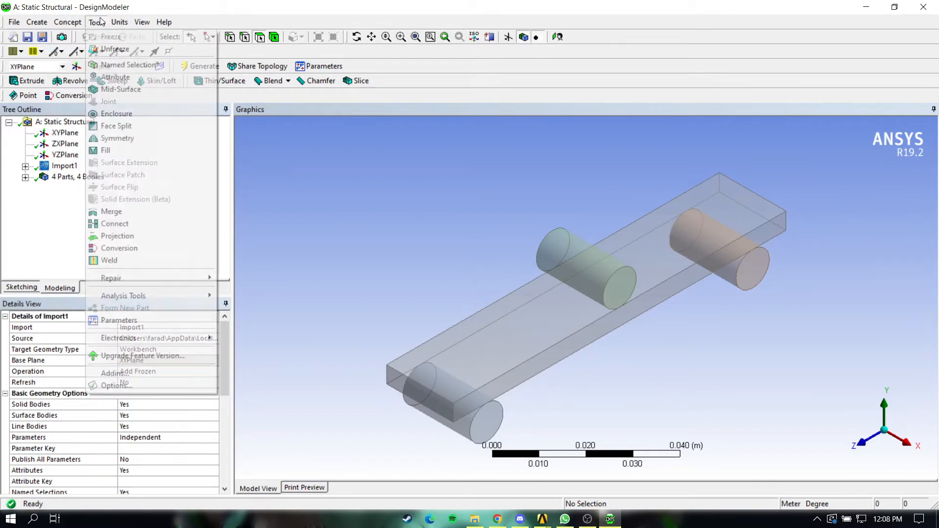
{"action": "left_click", "coordinate": [84, 86]}
{"action": "middle_click_drag", "start_coordinate": [414, 338], "coordinate": [362, 191], "text": "ctrl"}
{"action": "left_click", "coordinate": [425, 297]}
{"action": "middle_click_drag", "start_coordinate": [376, 292], "coordinate": [372, 198]}
{"action": "left_click", "coordinate": [372, 198], "text": "ctrl"}
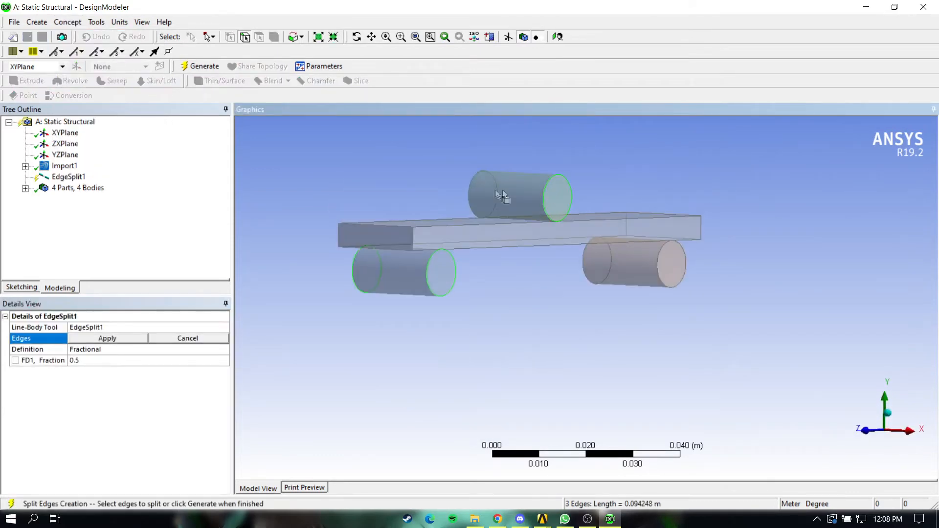
{"action": "left_click", "coordinate": [590, 257], "text": "ctrl"}
{"action": "left_click", "coordinate": [657, 264], "text": "ctrl"}
{"action": "left_click", "coordinate": [107, 338]}
{"action": "left_click", "coordinate": [84, 204]}
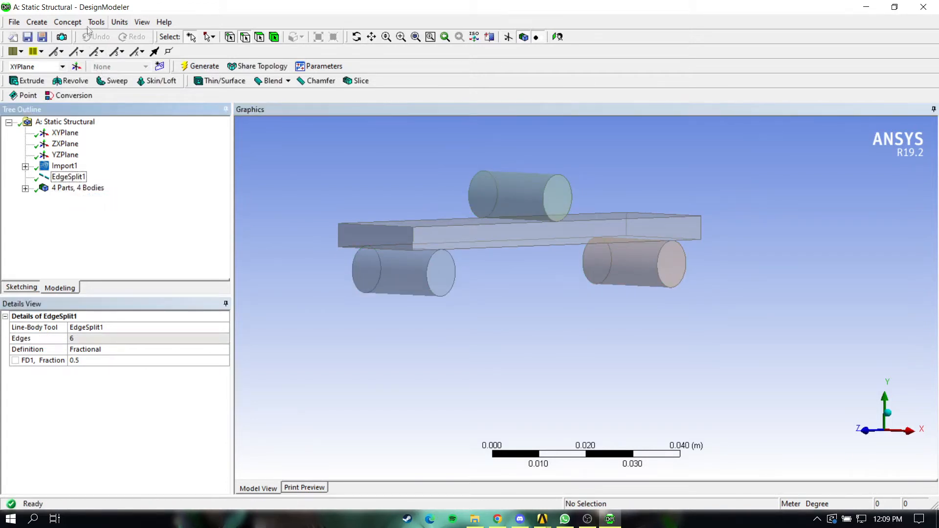
Split all twelve half-circle end edges of the cylinders again at fraction 0.5 and generate the feature
{"action": "left_click", "coordinate": [68, 22]}
{"action": "left_click", "coordinate": [81, 79]}
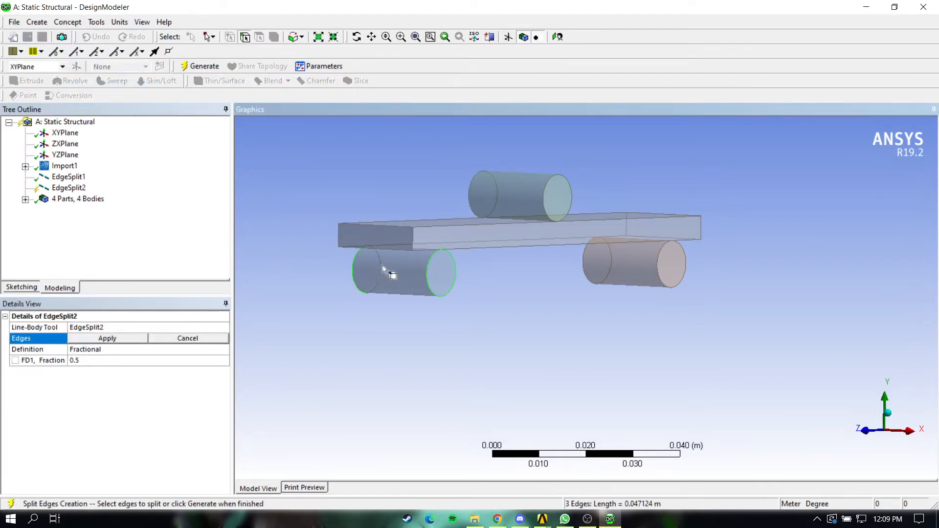
{"action": "left_click", "coordinate": [473, 188], "text": "ctrl"}
{"action": "left_click", "coordinate": [572, 189], "text": "ctrl"}
{"action": "left_click", "coordinate": [584, 256], "text": "ctrl"}
{"action": "left_click", "coordinate": [612, 255], "text": "ctrl"}
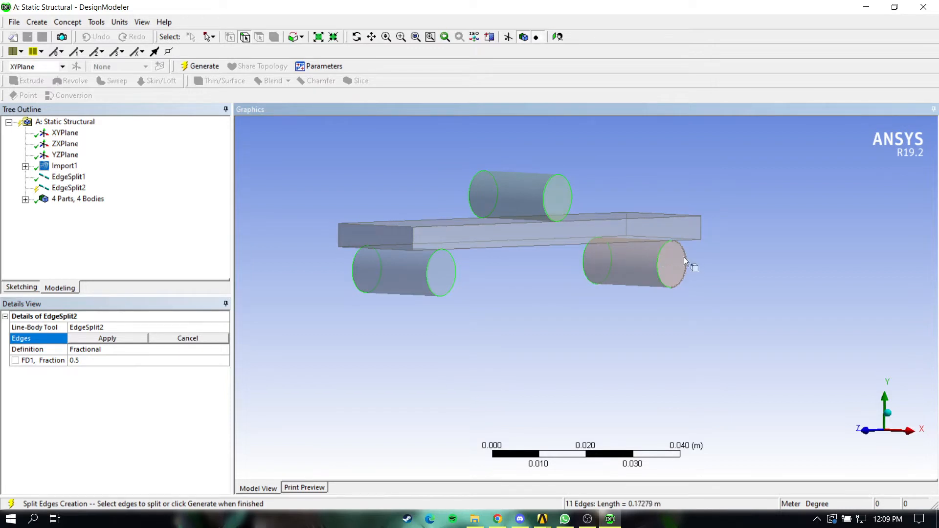
{"action": "left_click", "coordinate": [107, 338]}
{"action": "left_click", "coordinate": [62, 189]}
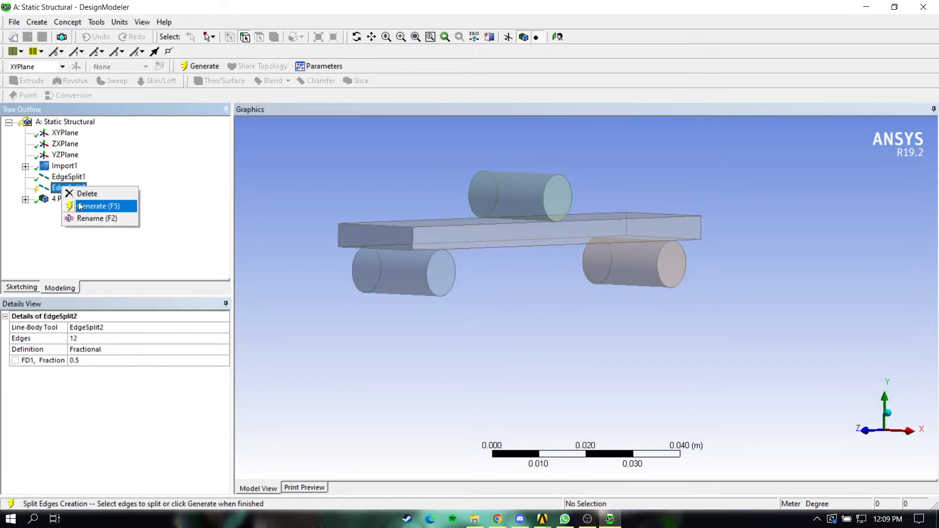
{"action": "left_click", "coordinate": [79, 206]}
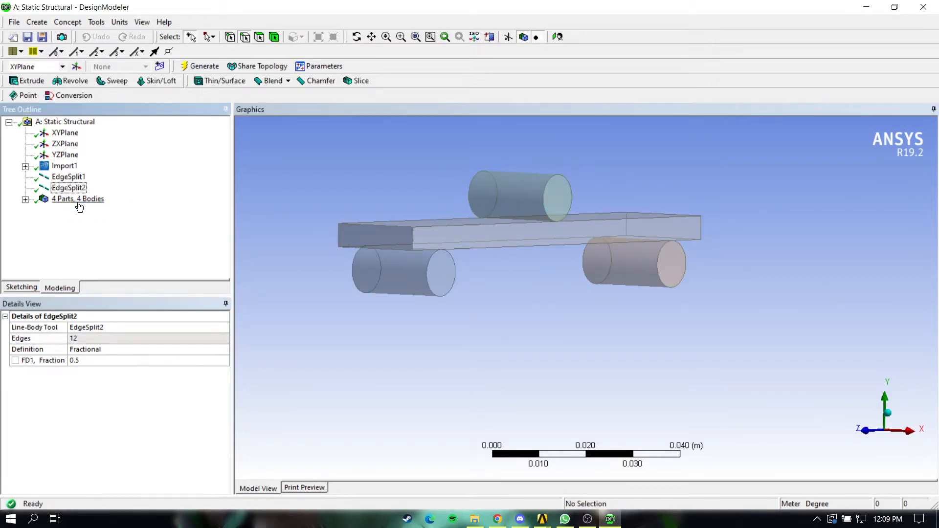
Create a face split by points and edges with the positive-Z support cylinder's curved face as target
{"action": "left_click", "coordinate": [96, 22]}
{"action": "left_click", "coordinate": [117, 127]}
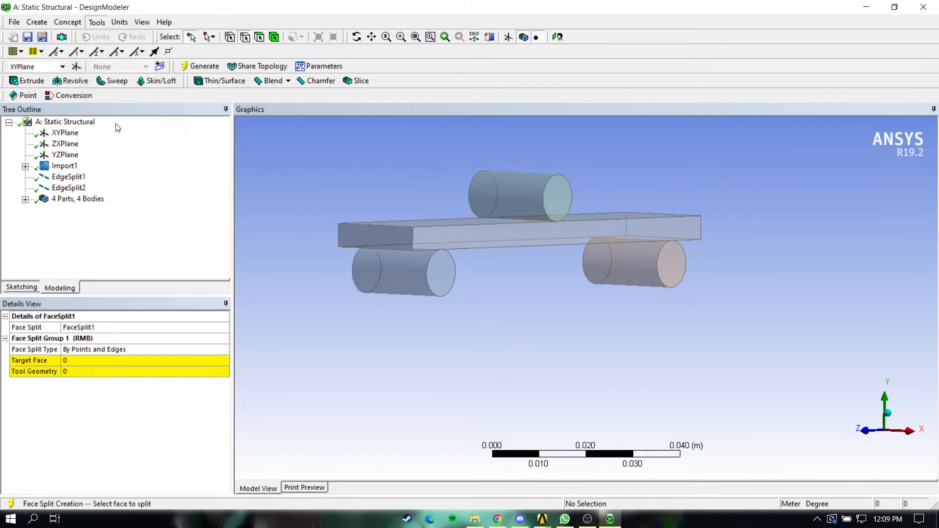
{"action": "left_click", "coordinate": [377, 272]}
{"action": "left_click", "coordinate": [541, 221]}
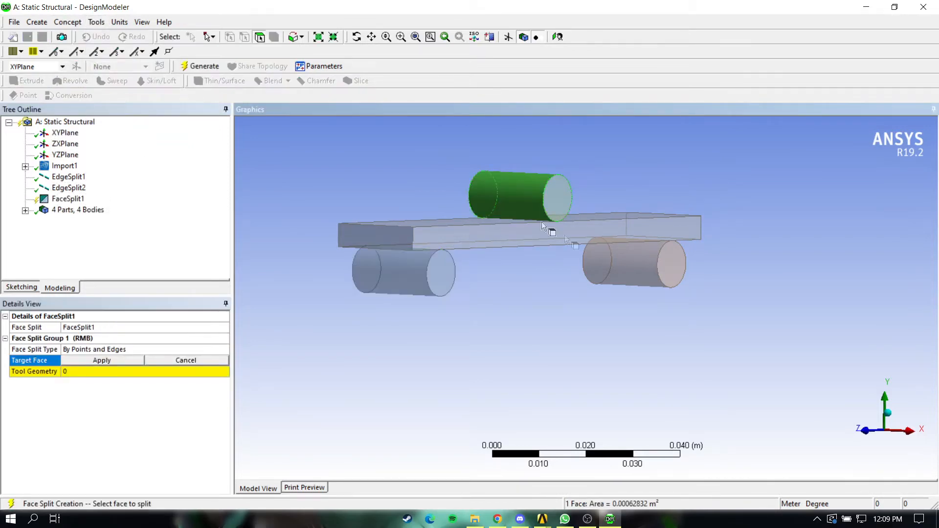
{"action": "left_click", "coordinate": [410, 289]}
{"action": "left_click", "coordinate": [113, 361]}
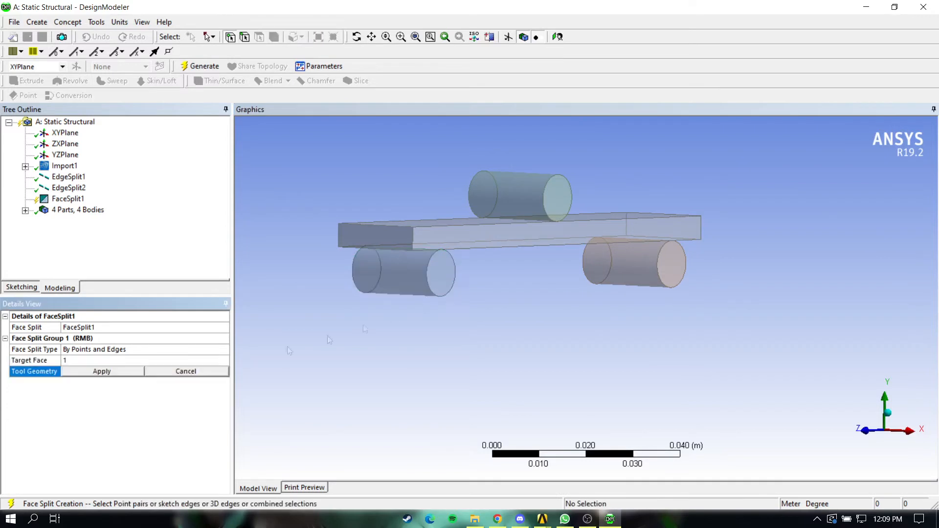
Use the mid-height vertex pairs on both sides of the positive-Z support as tool geometry and generate the face split
{"action": "left_click", "coordinate": [426, 273]}
{"action": "left_click", "coordinate": [119, 374]}
{"action": "middle_click_drag", "start_coordinate": [386, 338], "coordinate": [345, 266]}
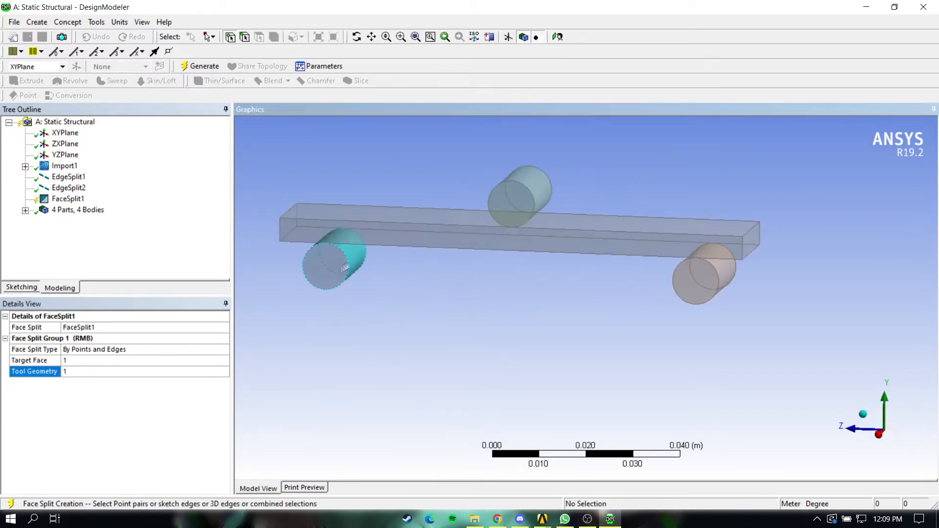
{"action": "left_click", "coordinate": [118, 370]}
{"action": "left_click", "coordinate": [349, 269]}
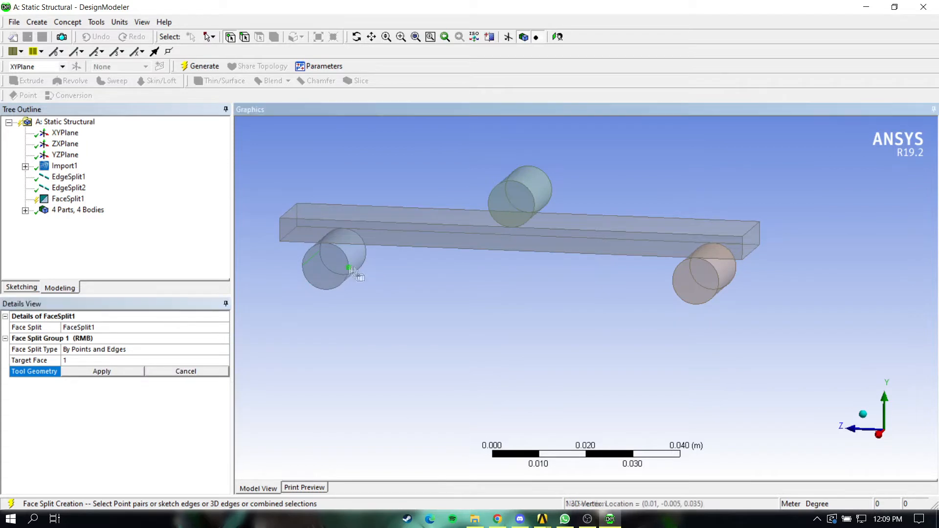
{"action": "left_click", "coordinate": [137, 370]}
{"action": "right_click", "coordinate": [84, 205]}
{"action": "left_click", "coordinate": [105, 220]}
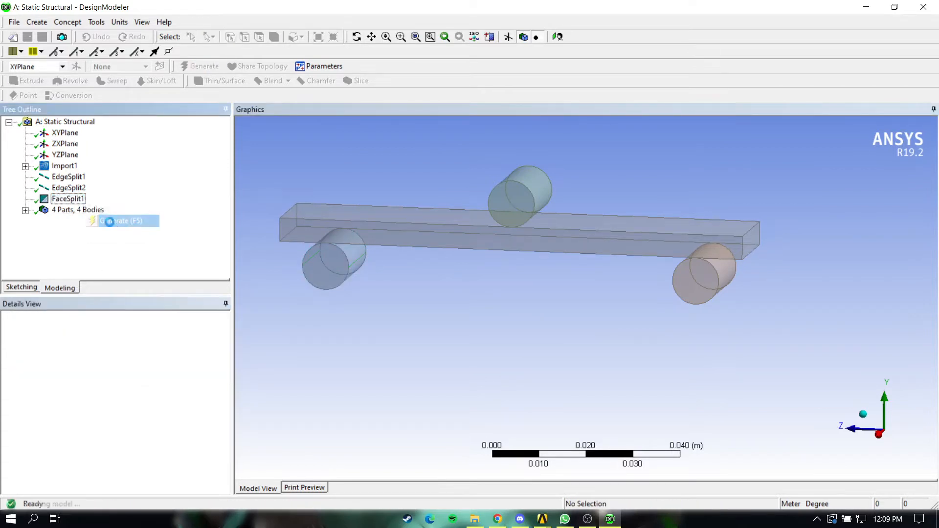
Create a second face split with the negative-Z support cylinder's curved face as target
{"action": "middle_click_drag", "start_coordinate": [325, 224], "coordinate": [369, 220]}
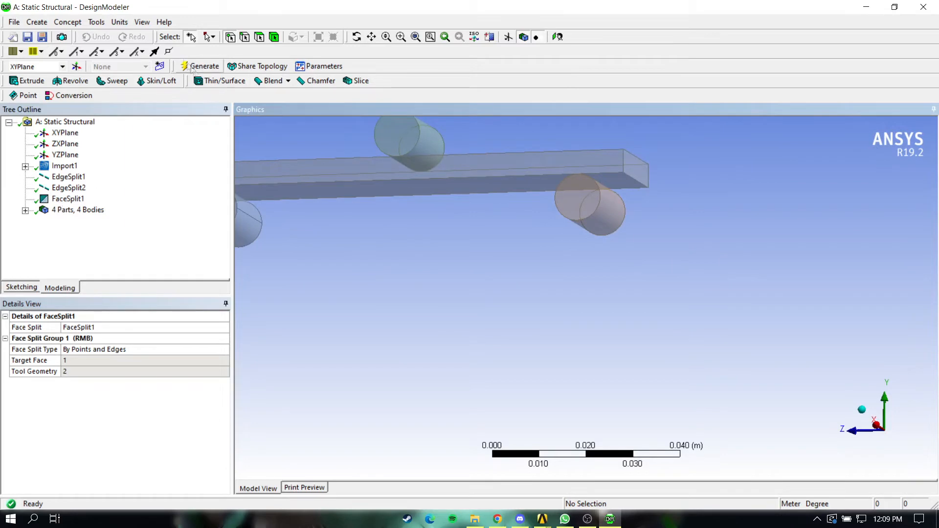
{"action": "left_click", "coordinate": [104, 22]}
{"action": "left_click", "coordinate": [128, 124]}
{"action": "left_click", "coordinate": [607, 220]}
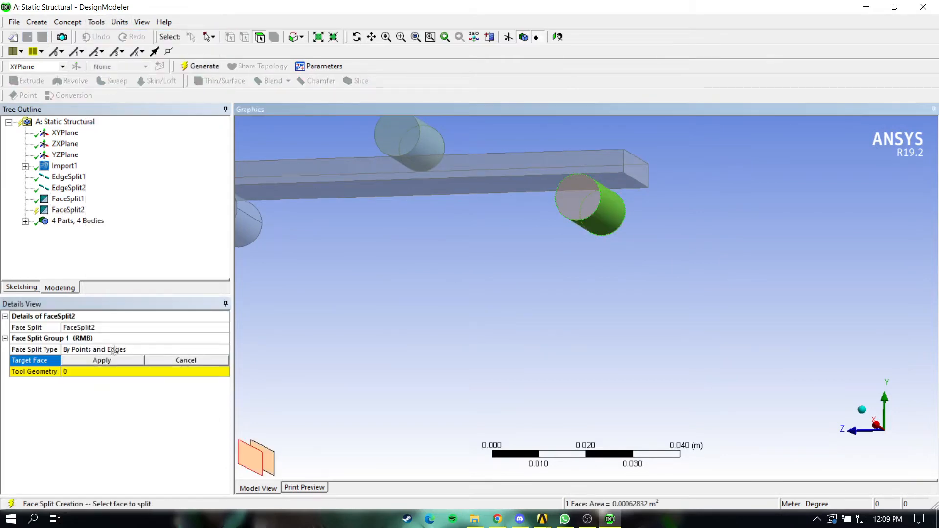
{"action": "left_click", "coordinate": [94, 361]}
Use the mid-height vertex pairs on both sides of the negative-Z support as tool geometry and generate the face split
{"action": "left_click", "coordinate": [93, 372]}
{"action": "middle_click_drag", "start_coordinate": [390, 302], "coordinate": [424, 283]}
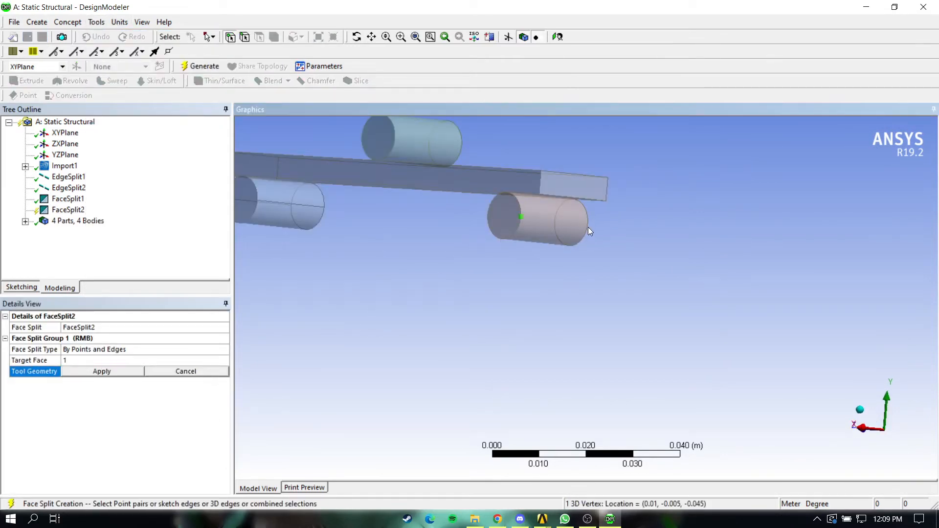
{"action": "left_click", "coordinate": [107, 372]}
{"action": "left_click", "coordinate": [96, 371]}
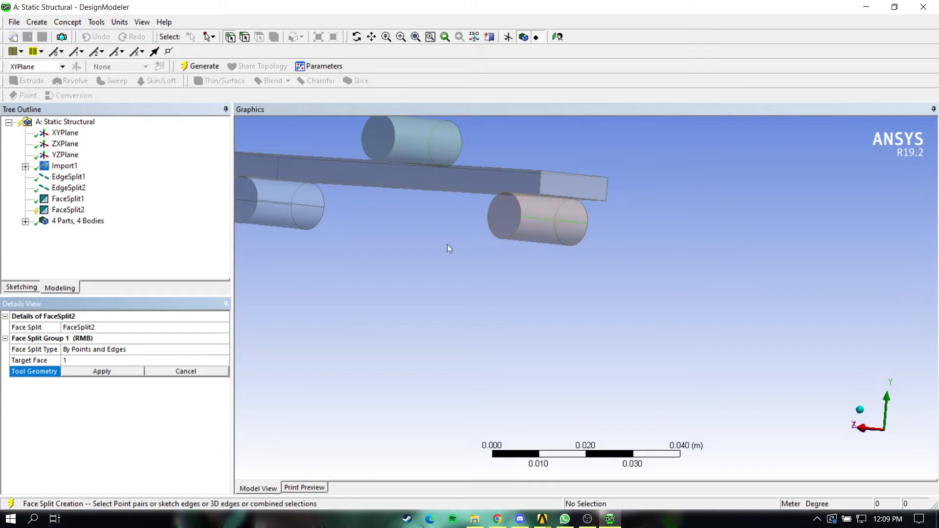
{"action": "left_click", "coordinate": [488, 215]}
{"action": "left_click", "coordinate": [119, 369]}
{"action": "middle_click_drag", "start_coordinate": [372, 254], "coordinate": [373, 285]}
{"action": "left_click", "coordinate": [96, 22]}
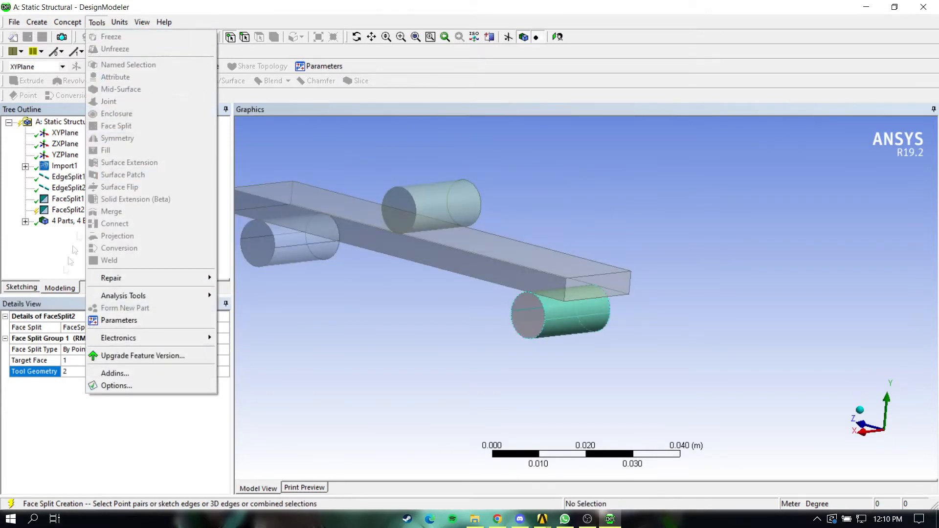
{"action": "left_click", "coordinate": [61, 199]}
{"action": "left_click", "coordinate": [198, 67]}
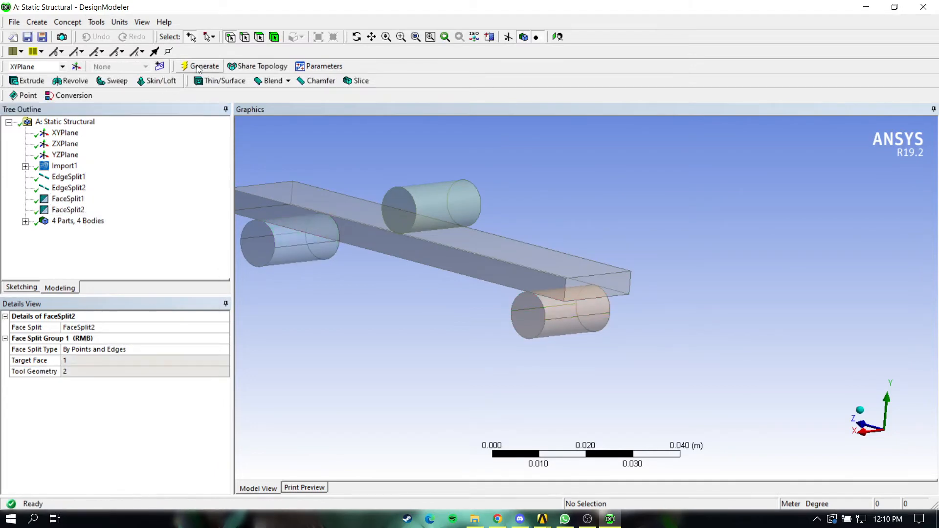
Split the load cylinder's curved face into upper and lower halves between its mid-height end vertices and generate the face split
{"action": "left_click", "coordinate": [97, 22]}
{"action": "left_click", "coordinate": [118, 124]}
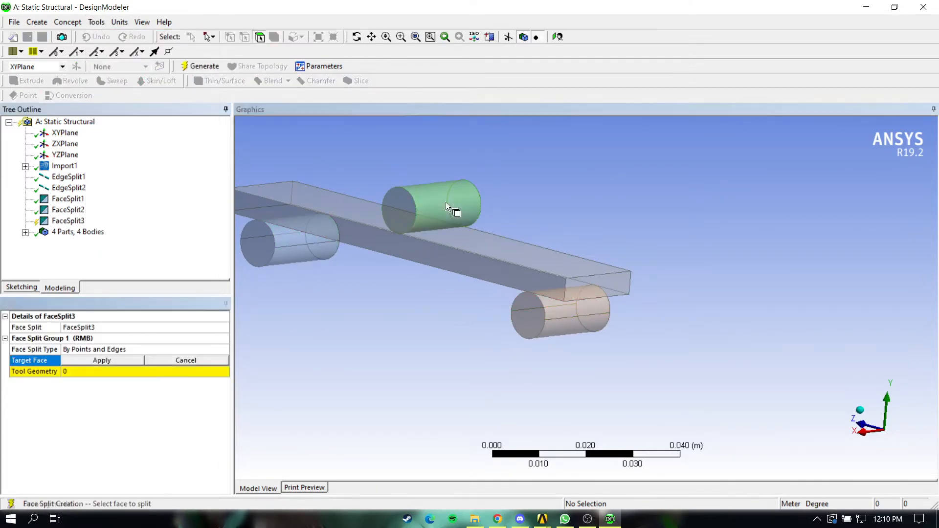
{"action": "left_click", "coordinate": [102, 361]}
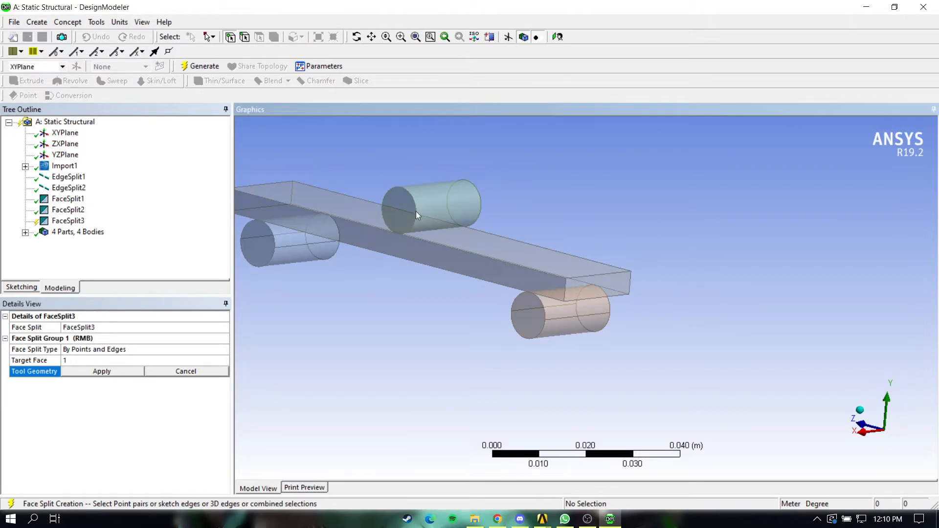
{"action": "middle_click_drag", "start_coordinate": [458, 231], "coordinate": [396, 197]}
{"action": "left_click", "coordinate": [397, 203]}
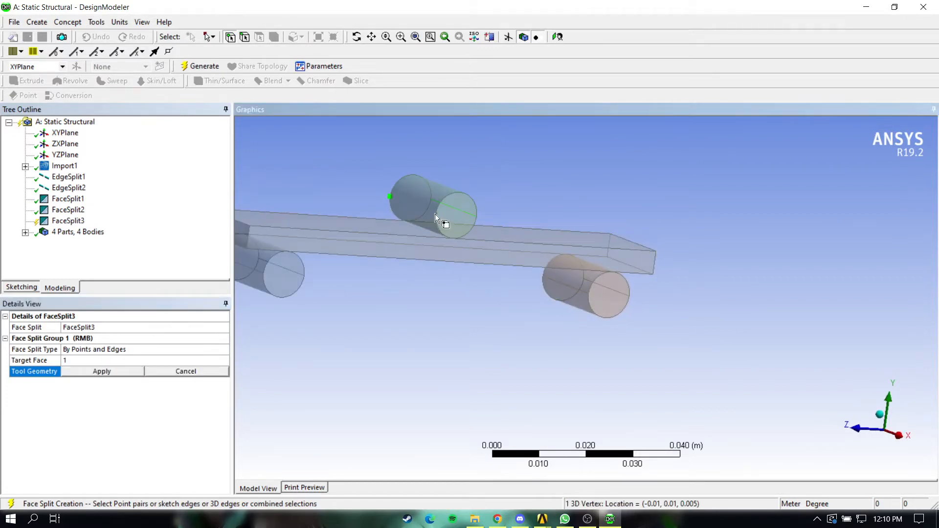
{"action": "left_click", "coordinate": [90, 371]}
{"action": "right_click", "coordinate": [85, 223]}
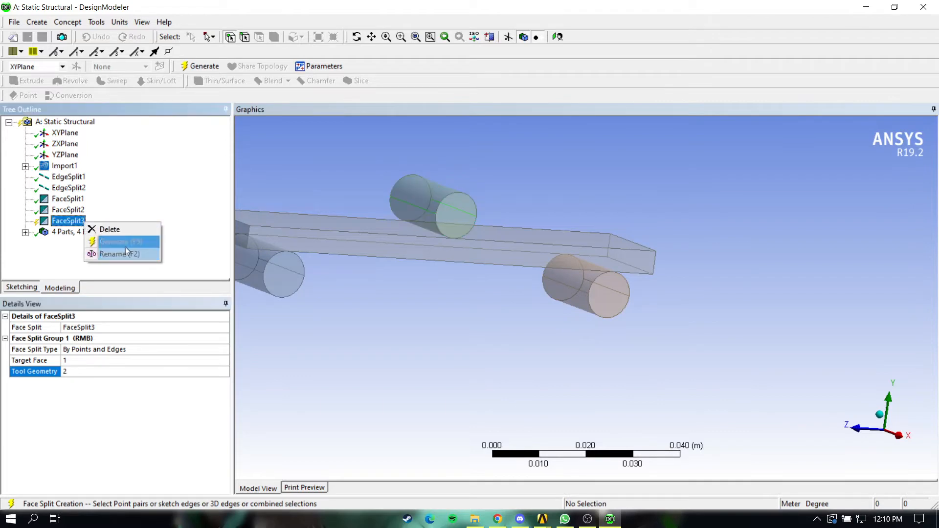
{"action": "left_click", "coordinate": [124, 242]}
{"action": "middle_click_drag", "start_coordinate": [313, 253], "coordinate": [397, 212], "text": "ctrl"}
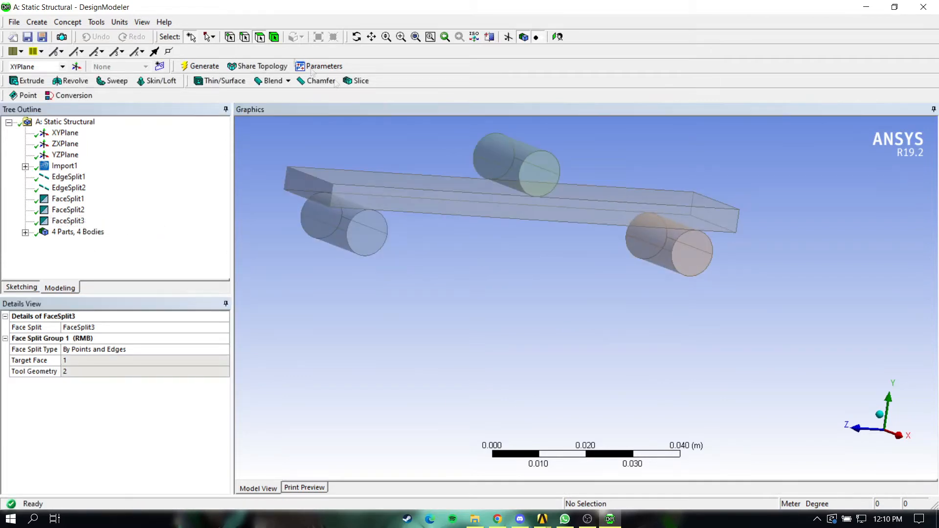
{"action": "left_click", "coordinate": [495, 175]}
{"action": "left_click", "coordinate": [96, 22]}
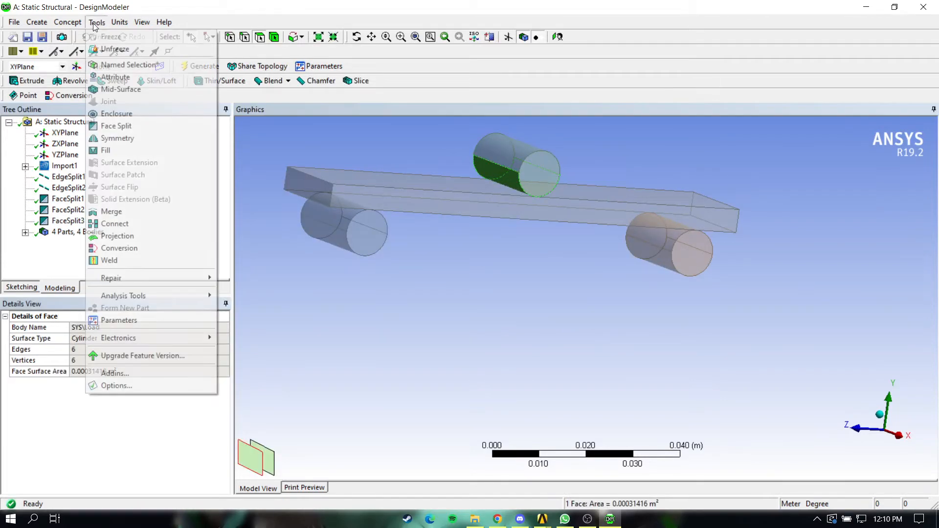
{"action": "left_click", "coordinate": [117, 126]}
{"action": "middle_click_drag", "start_coordinate": [313, 240], "coordinate": [316, 207]}
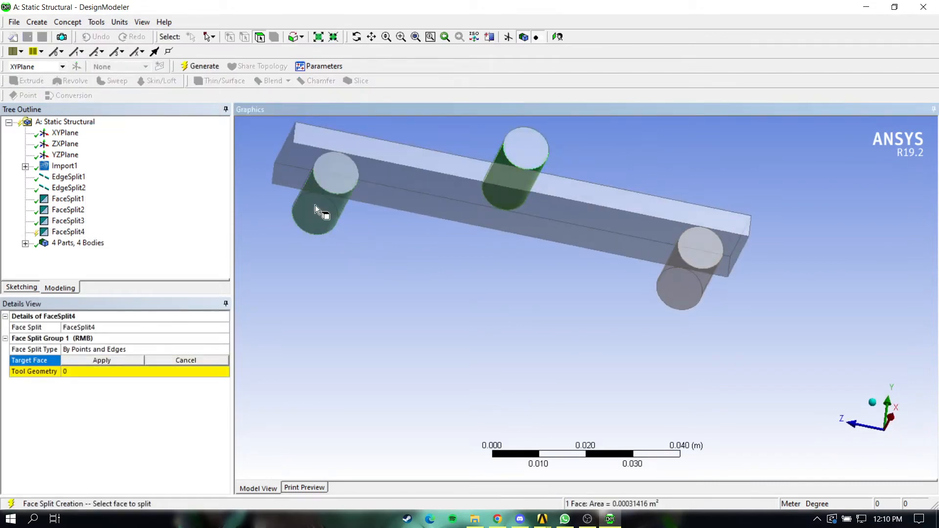
{"action": "left_click", "coordinate": [111, 372]}
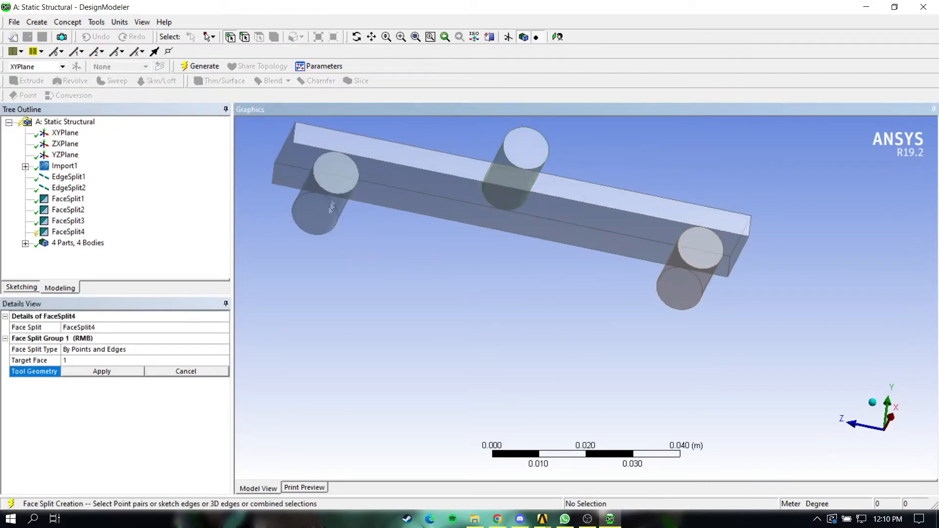
{"action": "left_click", "coordinate": [120, 361]}
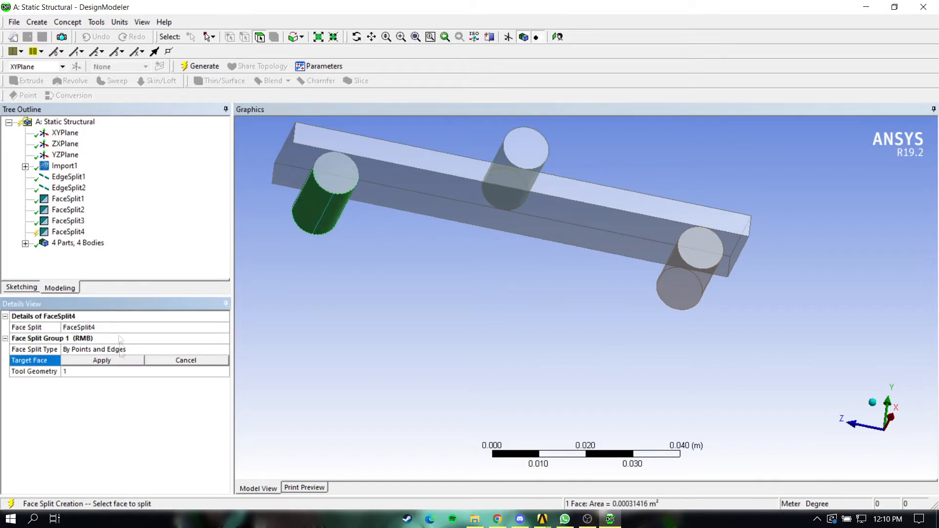
{"action": "right_click", "coordinate": [74, 239]}
{"action": "left_click", "coordinate": [105, 256]}
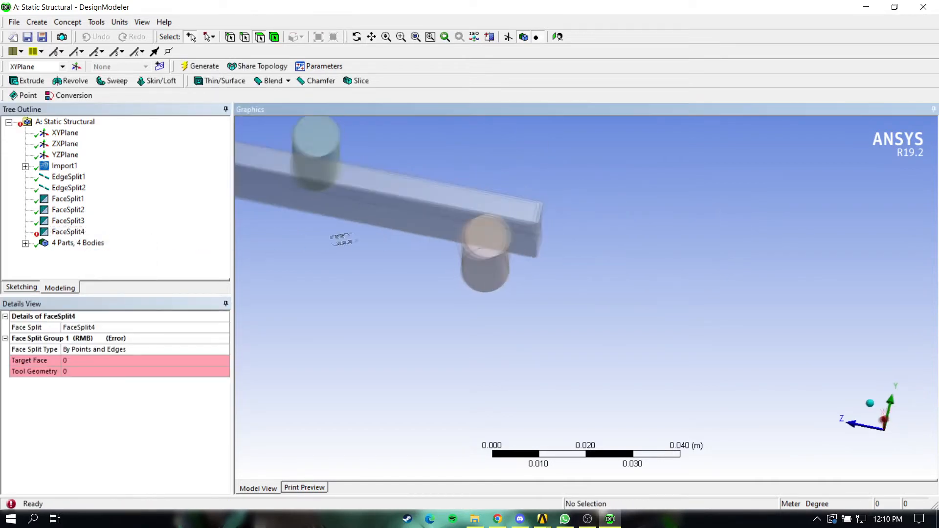
{"action": "left_click", "coordinate": [84, 236]}
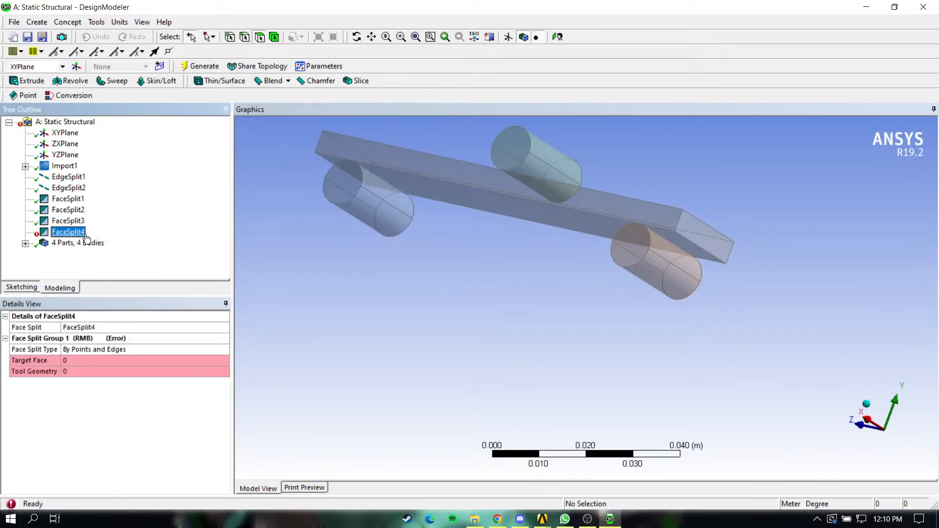
{"action": "key", "text": "Delete"}
Split the positive-Z support's lower curved face lengthwise between its bottom end vertices and generate the face split
{"action": "left_click", "coordinate": [96, 22]}
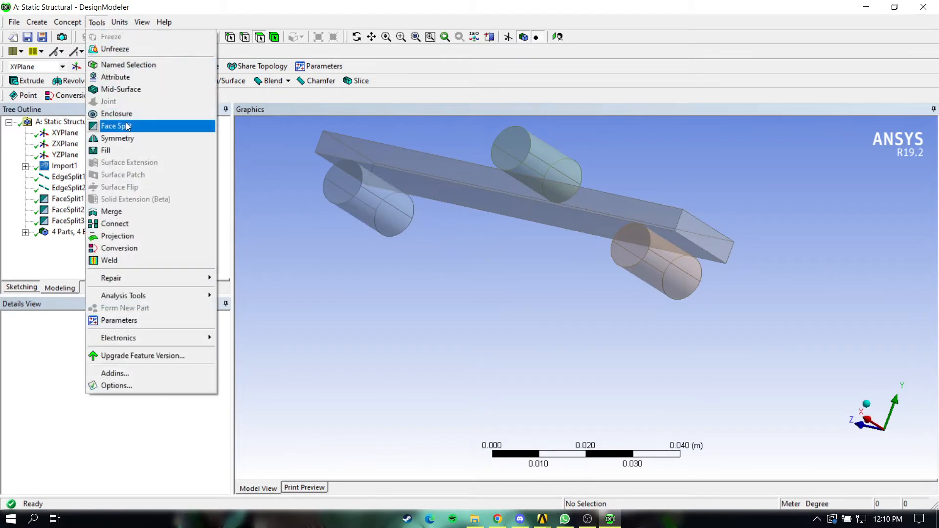
{"action": "left_click", "coordinate": [116, 124]}
{"action": "left_click", "coordinate": [383, 210]}
{"action": "left_click", "coordinate": [102, 360]}
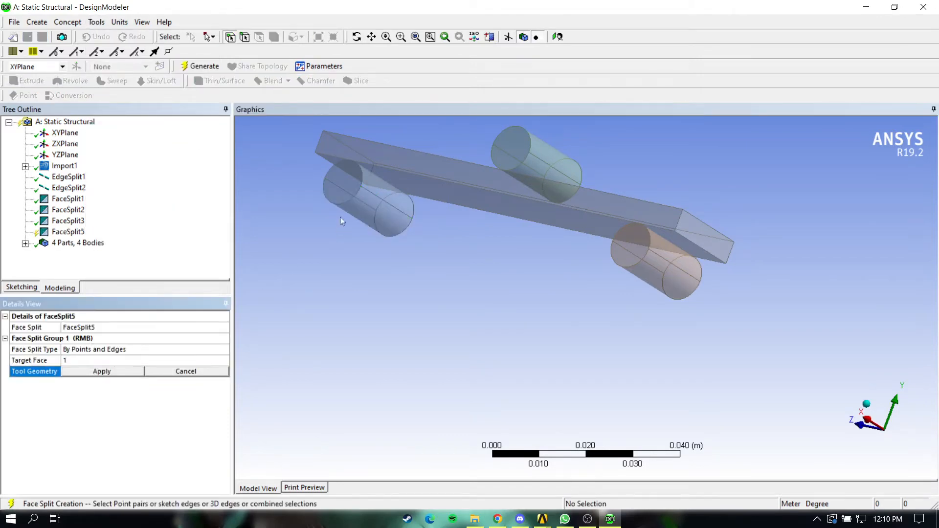
{"action": "left_click", "coordinate": [336, 204]}
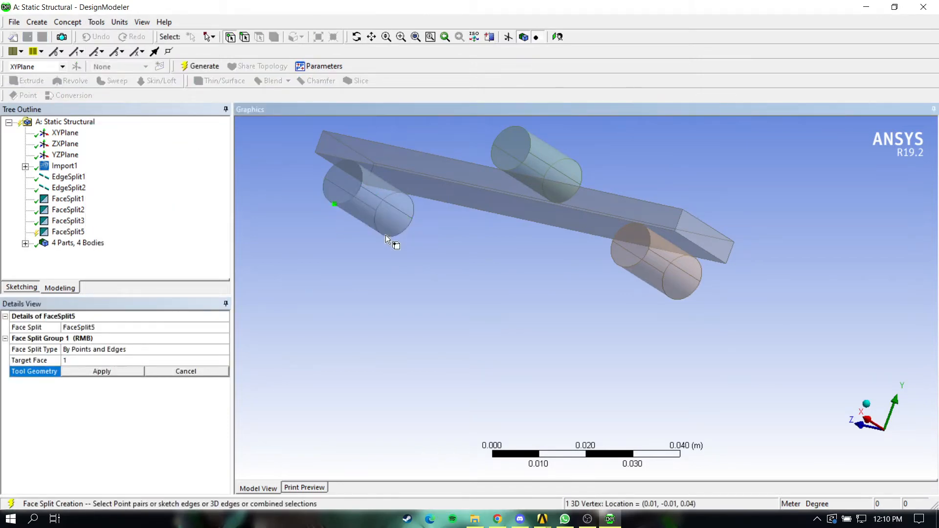
{"action": "left_click", "coordinate": [80, 375]}
{"action": "right_click", "coordinate": [73, 232]}
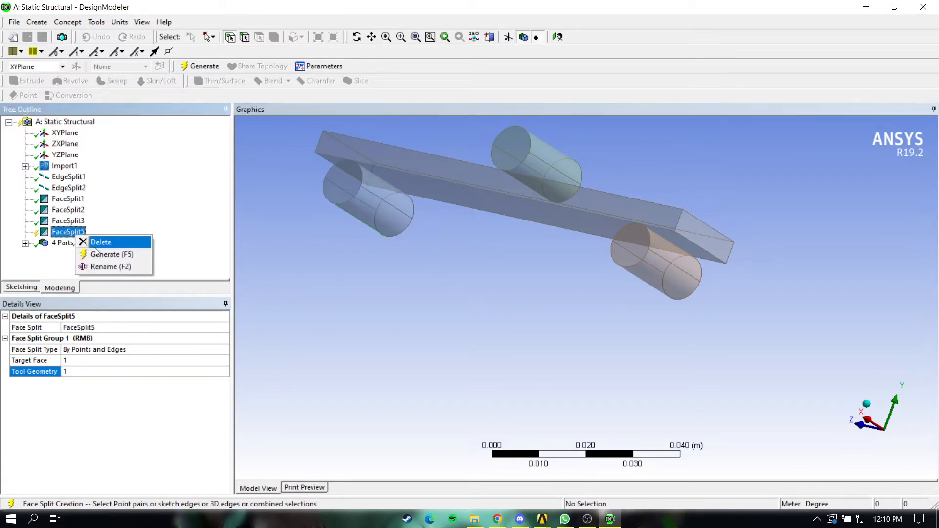
{"action": "left_click", "coordinate": [108, 254]}
Split the negative-Z support's lower curved face lengthwise between its bottom end vertices and generate the face split
{"action": "middle_click_drag", "start_coordinate": [353, 254], "coordinate": [353, 264]}
{"action": "left_click", "coordinate": [97, 22]}
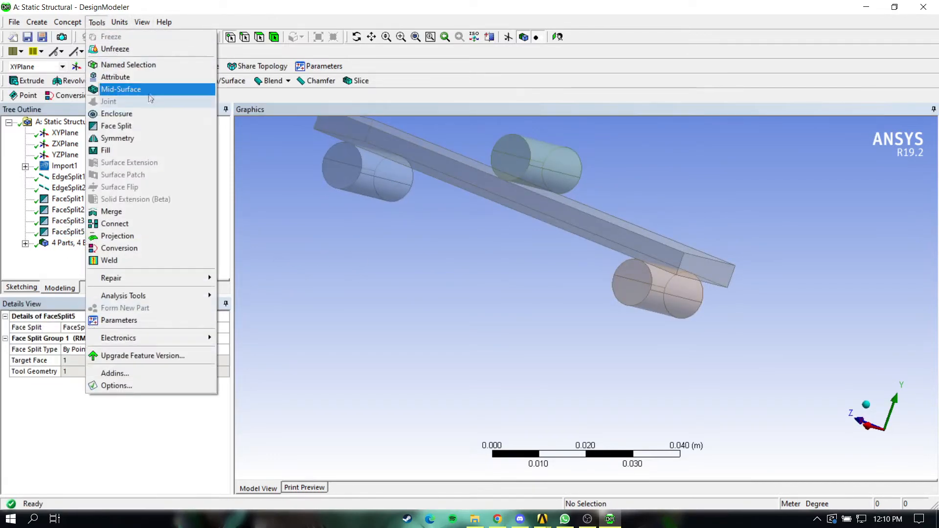
{"action": "left_click", "coordinate": [116, 124]}
{"action": "middle_click_drag", "start_coordinate": [587, 245], "coordinate": [635, 253]}
{"action": "left_click", "coordinate": [136, 360]}
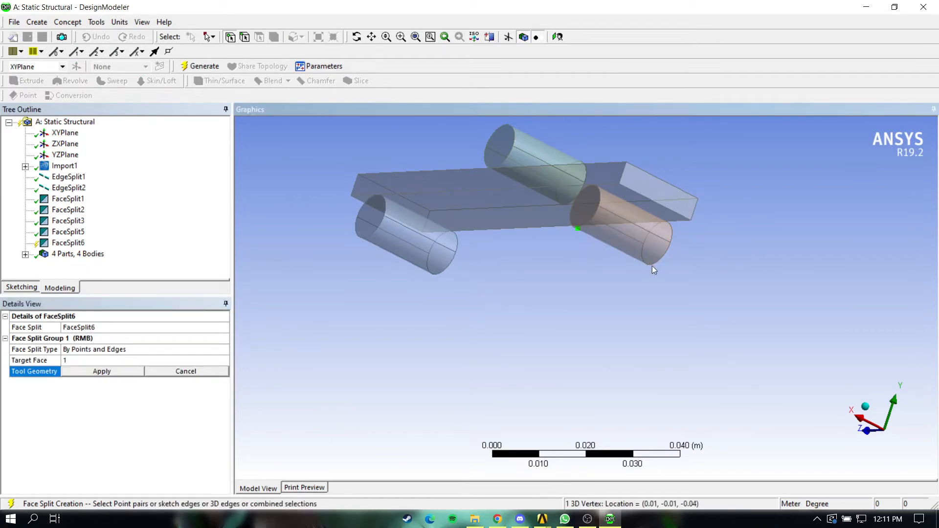
{"action": "left_click", "coordinate": [68, 243]}
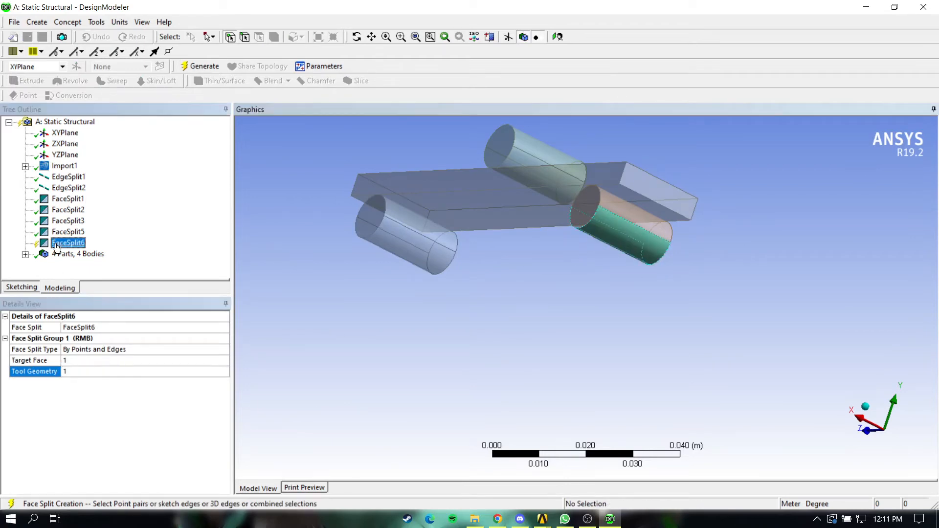
{"action": "right_click", "coordinate": [68, 243]}
{"action": "left_click", "coordinate": [98, 261]}
Split the load cylinder's upper curved face lengthwise between its top end vertices and generate the face split
{"action": "middle_click_drag", "start_coordinate": [500, 238], "coordinate": [272, 273]}
{"action": "left_click", "coordinate": [96, 22]}
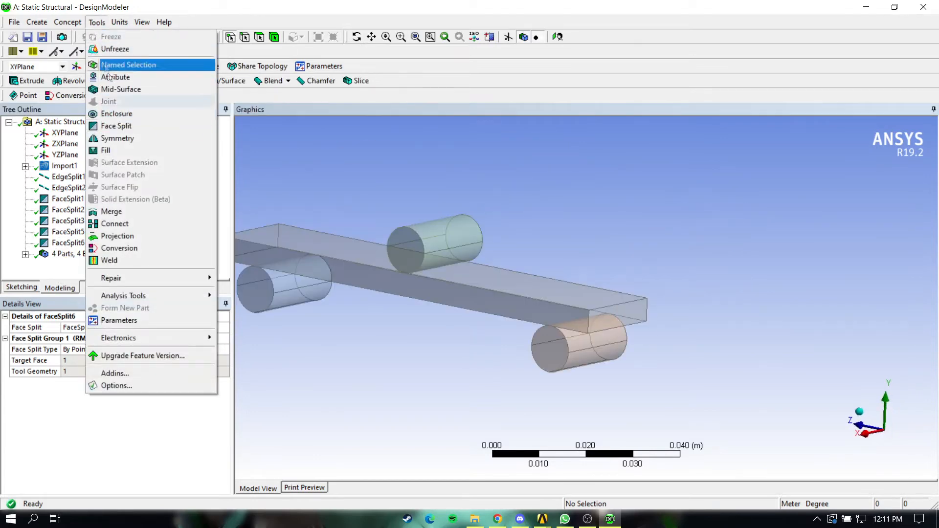
{"action": "left_click", "coordinate": [119, 128]}
{"action": "left_click", "coordinate": [103, 362]}
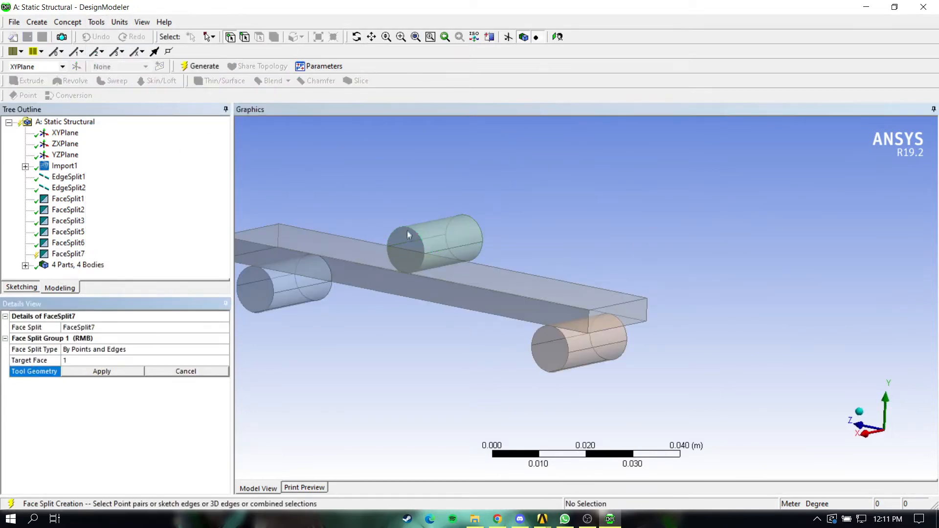
{"action": "left_click", "coordinate": [407, 227]}
{"action": "left_click", "coordinate": [466, 215], "text": "ctrl"}
{"action": "left_click", "coordinate": [102, 371]}
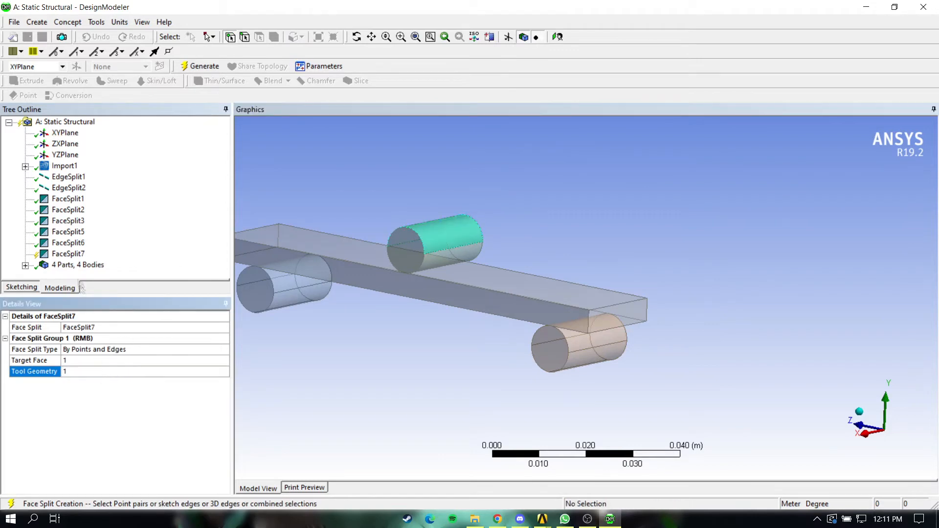
{"action": "right_click", "coordinate": [68, 254]}
{"action": "left_click", "coordinate": [102, 270]}
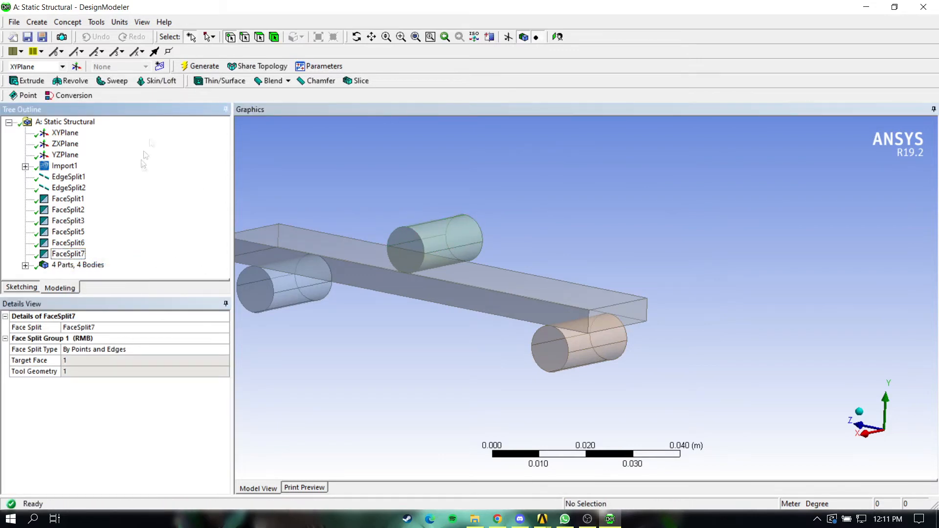
Create a face split with the beam's underside as target
{"action": "left_click", "coordinate": [435, 238]}
{"action": "middle_click_drag", "start_coordinate": [436, 238], "coordinate": [477, 276]}
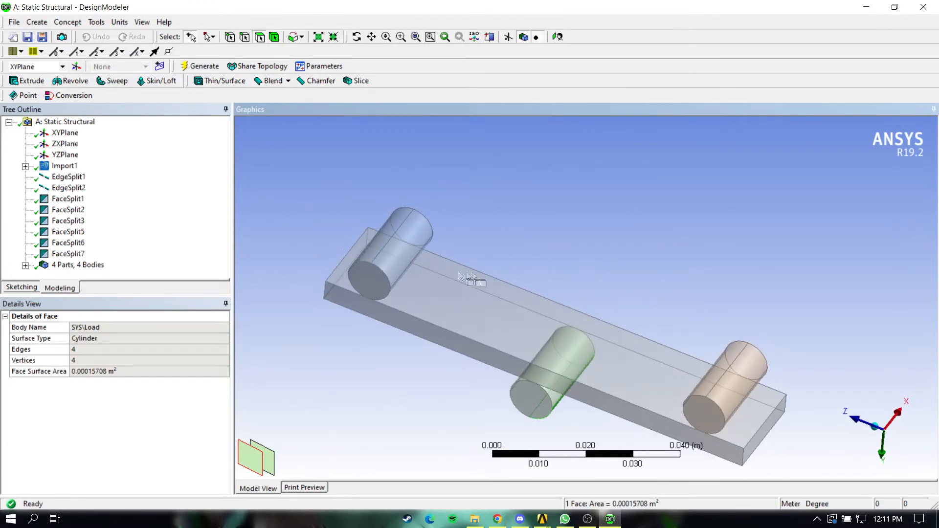
{"action": "left_click", "coordinate": [96, 22]}
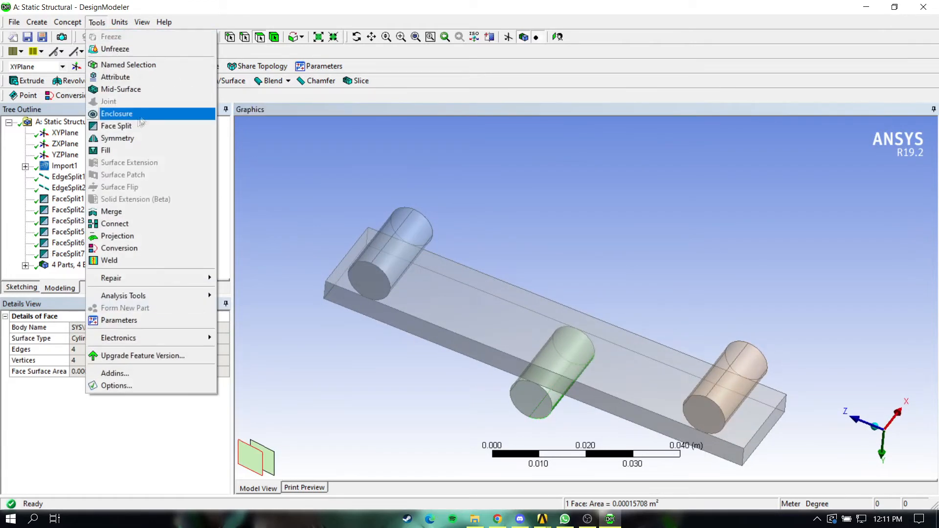
{"action": "left_click", "coordinate": [130, 127]}
{"action": "middle_click_drag", "start_coordinate": [308, 337], "coordinate": [374, 214]}
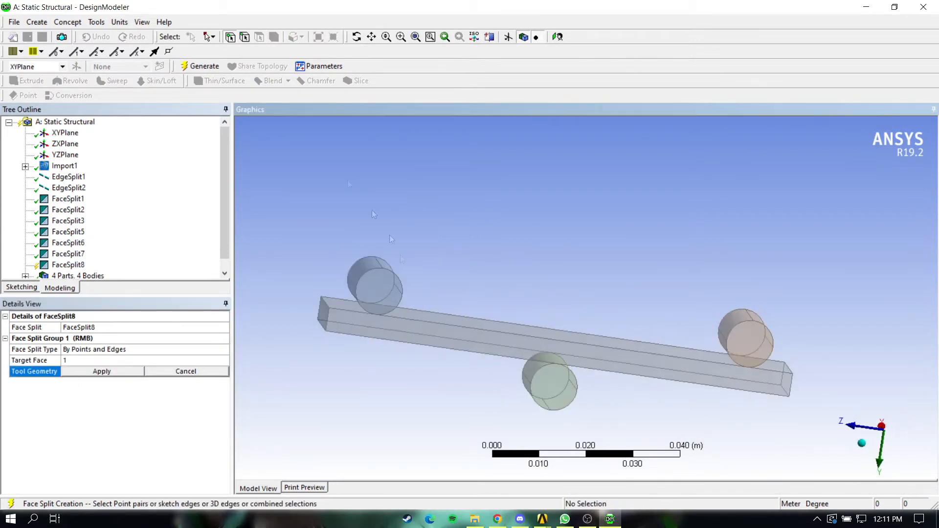
Use the positive-Z support's mid-height lengthwise edge as tool geometry for the beam's underside and generate the face split
{"action": "left_click", "coordinate": [244, 38]}
{"action": "left_click", "coordinate": [352, 286]}
{"action": "middle_click_drag", "start_coordinate": [352, 286], "coordinate": [208, 301]}
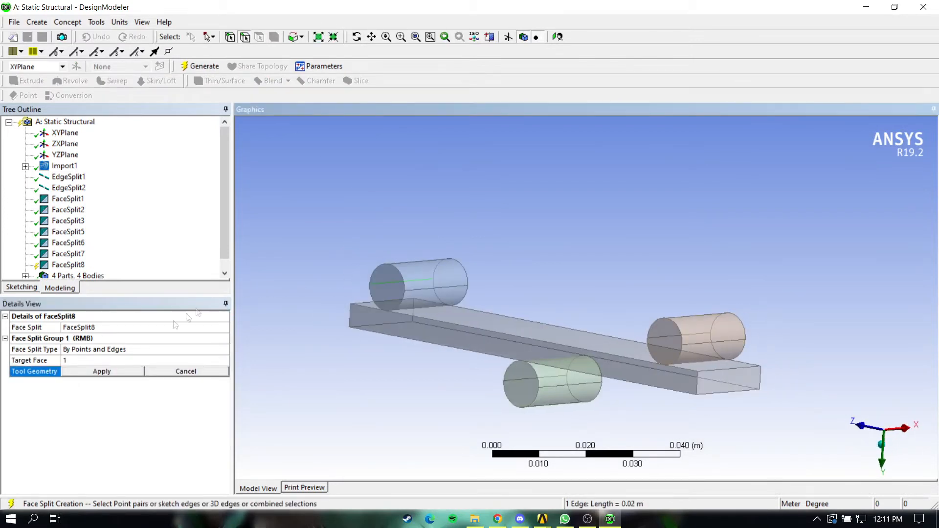
{"action": "left_click", "coordinate": [117, 371]}
{"action": "right_click", "coordinate": [68, 265]}
{"action": "left_click", "coordinate": [91, 280]}
Create another face split with the large remaining underside face of the beam as target
{"action": "middle_click_drag", "start_coordinate": [465, 280], "coordinate": [348, 208]}
{"action": "left_click", "coordinate": [94, 26]}
{"action": "left_click", "coordinate": [146, 126]}
{"action": "left_click", "coordinate": [354, 193]}
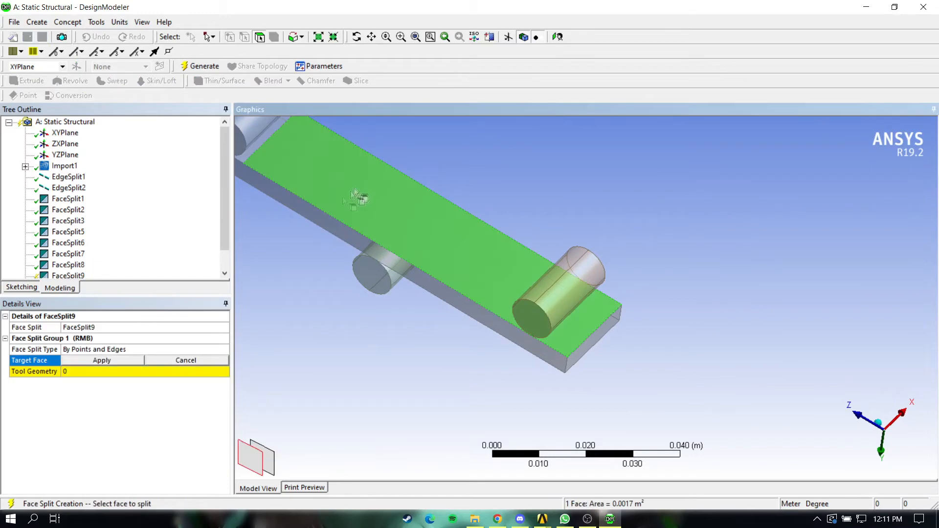
{"action": "left_click", "coordinate": [104, 360]}
Use the two mid-height lengthwise edges of the negative-Z support as tool geometry and generate the face split
{"action": "middle_click_drag", "start_coordinate": [488, 314], "coordinate": [561, 260]}
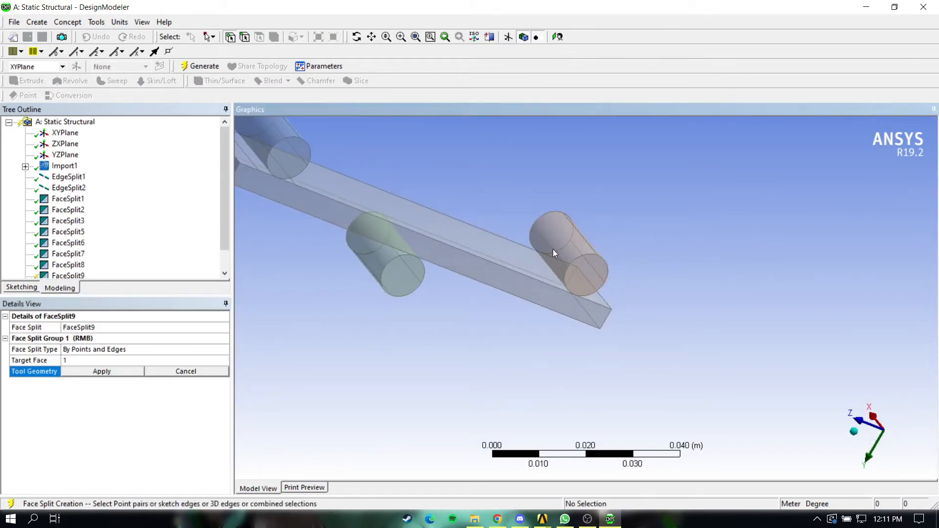
{"action": "left_click", "coordinate": [242, 37]}
{"action": "middle_click_drag", "start_coordinate": [541, 238], "coordinate": [484, 239]}
{"action": "left_click", "coordinate": [493, 240]}
{"action": "left_click", "coordinate": [548, 254], "text": "ctrl"}
{"action": "left_click", "coordinate": [102, 371]}
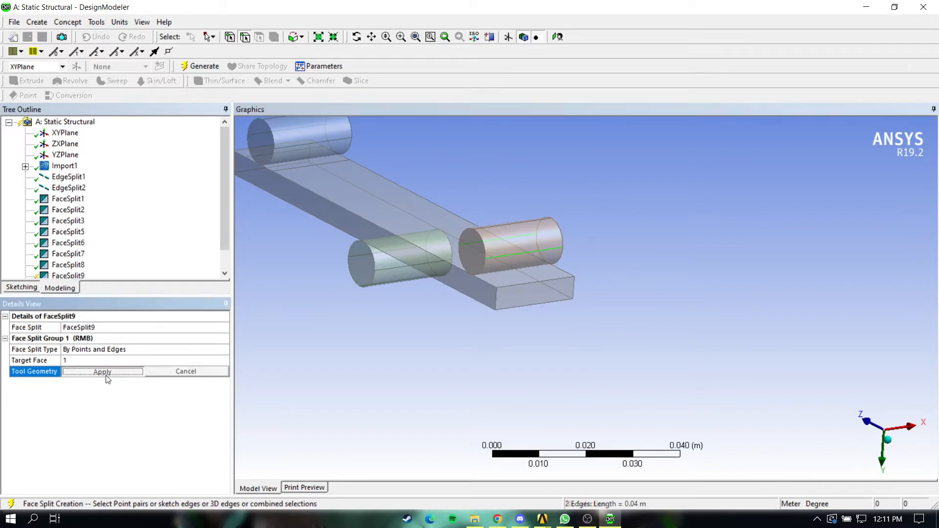
{"action": "right_click", "coordinate": [68, 276]}
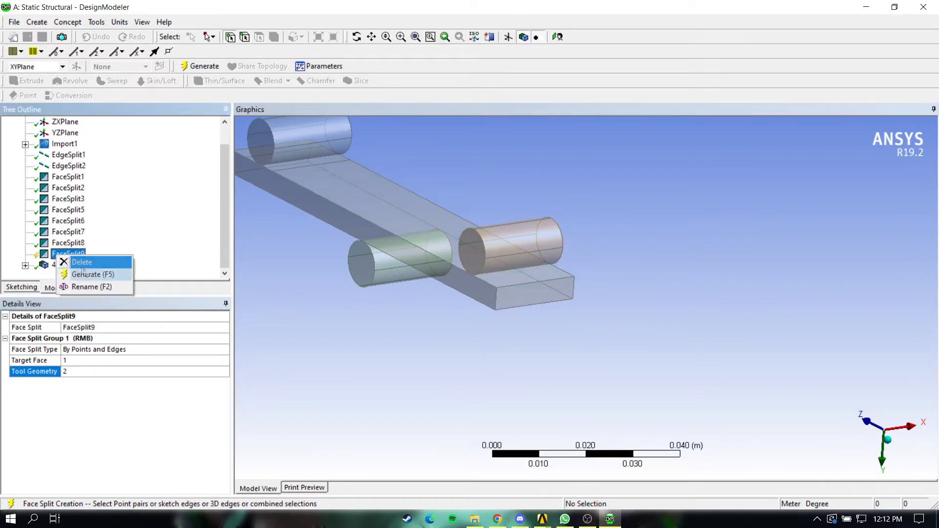
{"action": "left_click", "coordinate": [87, 274]}
Create a face split with the beam's top face as target
{"action": "middle_click_drag", "start_coordinate": [391, 287], "coordinate": [362, 147]}
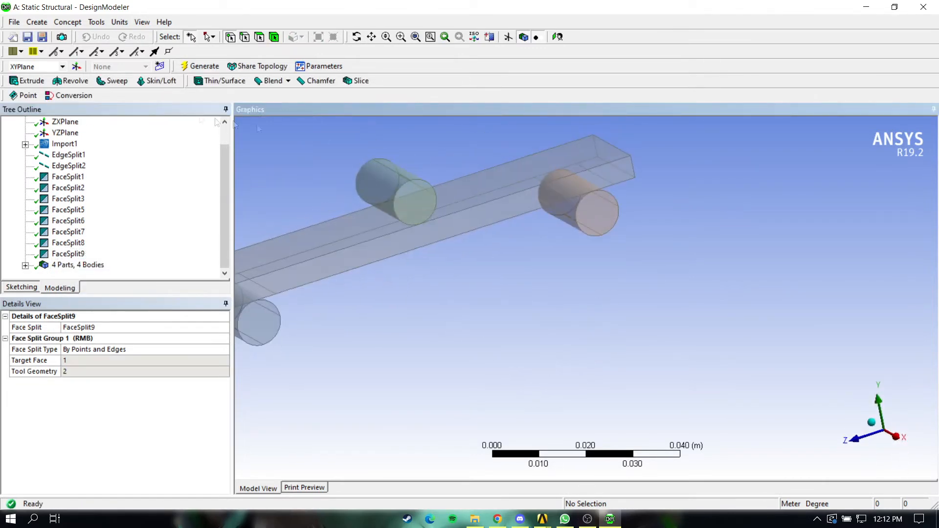
{"action": "left_click", "coordinate": [106, 24]}
{"action": "left_click", "coordinate": [118, 127]}
{"action": "left_click", "coordinate": [274, 252]}
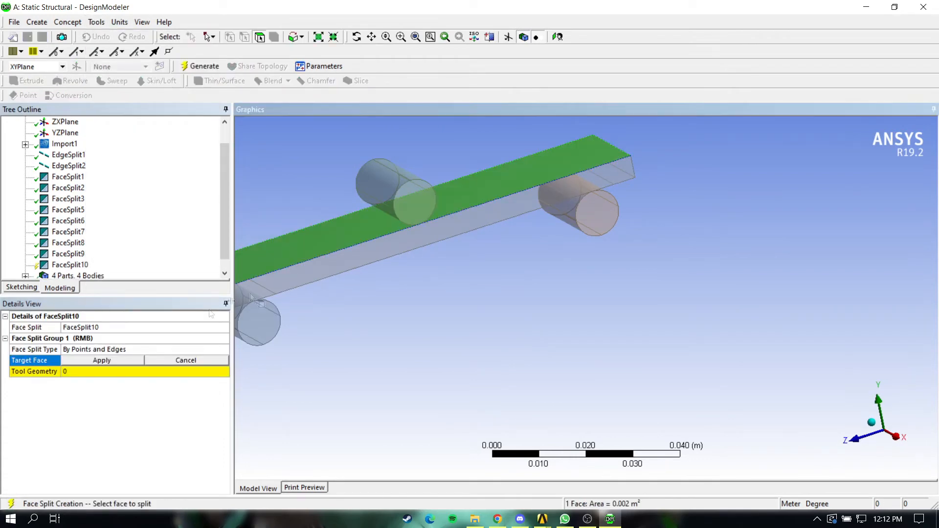
{"action": "left_click", "coordinate": [98, 361]}
{"action": "left_click", "coordinate": [92, 371]}
Use the load cylinder's mid-height lengthwise edges as tool geometry for the beam's top and generate the face split
{"action": "middle_click_drag", "start_coordinate": [377, 203], "coordinate": [447, 185]}
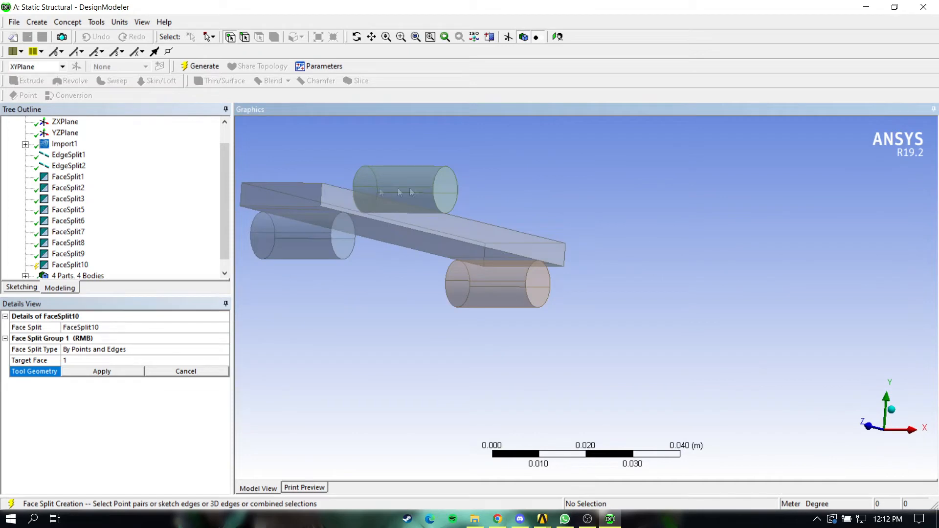
{"action": "left_click", "coordinate": [245, 37]}
{"action": "left_click", "coordinate": [399, 191]}
{"action": "mouse_move", "coordinate": [398, 191]}
{"action": "middle_mouse_down"}
{"action": "mouse_move", "coordinate": [315, 216]}
{"action": "mouse_move", "coordinate": [394, 204]}
{"action": "middle_mouse_up"}
{"action": "left_click", "coordinate": [102, 372]}
{"action": "left_click", "coordinate": [65, 266]}
{"action": "left_click", "coordinate": [103, 285]}
{"action": "middle_click_drag", "start_coordinate": [397, 247], "coordinate": [406, 279]}
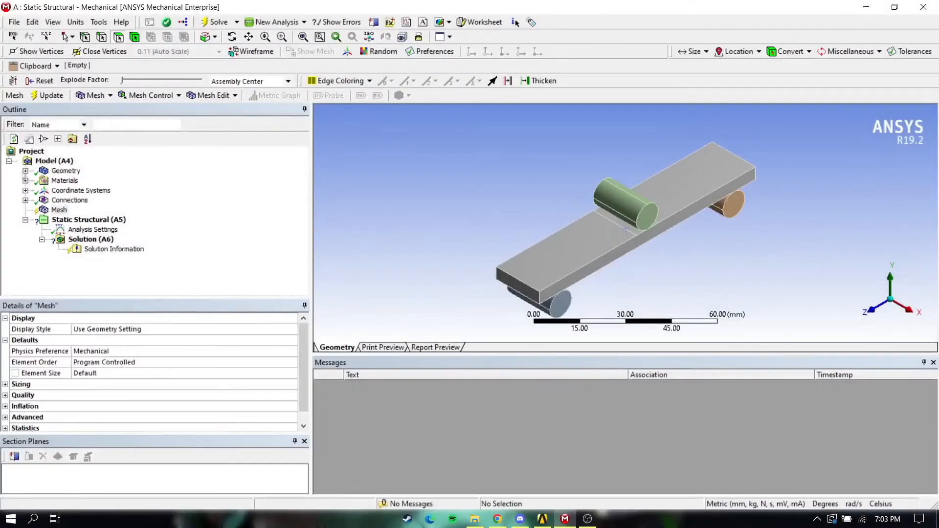
Delete the automatically generated contacts group from the model's connections
{"action": "left_click", "coordinate": [25, 200]}
{"action": "left_click", "coordinate": [41, 210]}
{"action": "left_click", "coordinate": [84, 219]}
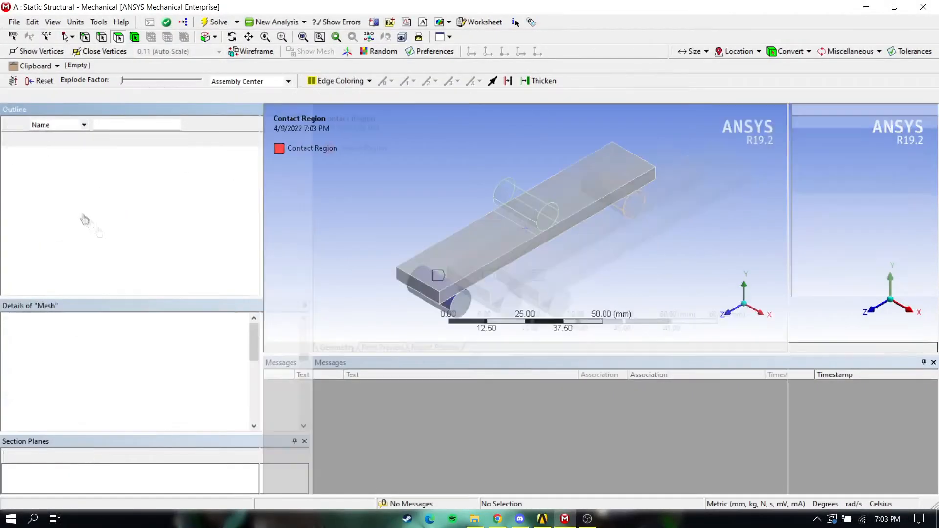
{"action": "left_click", "coordinate": [81, 211]}
{"action": "key", "text": "Delete"}
Insert a manual contact region and assign the beam's top face strip beneath the load cylinder as its contact side
{"action": "right_click", "coordinate": [66, 198]}
{"action": "mouse_move", "coordinate": [182, 204]}
{"action": "left_click", "coordinate": [242, 220]}
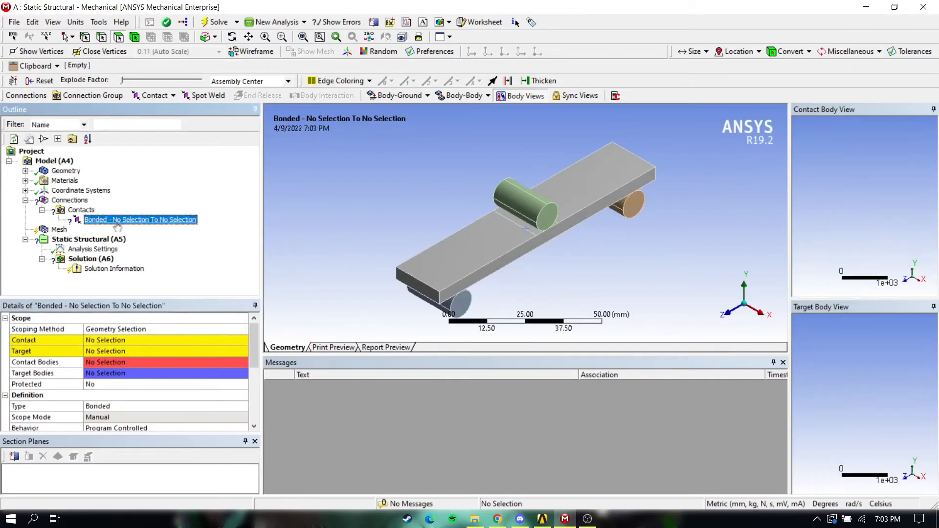
{"action": "left_click", "coordinate": [526, 221]}
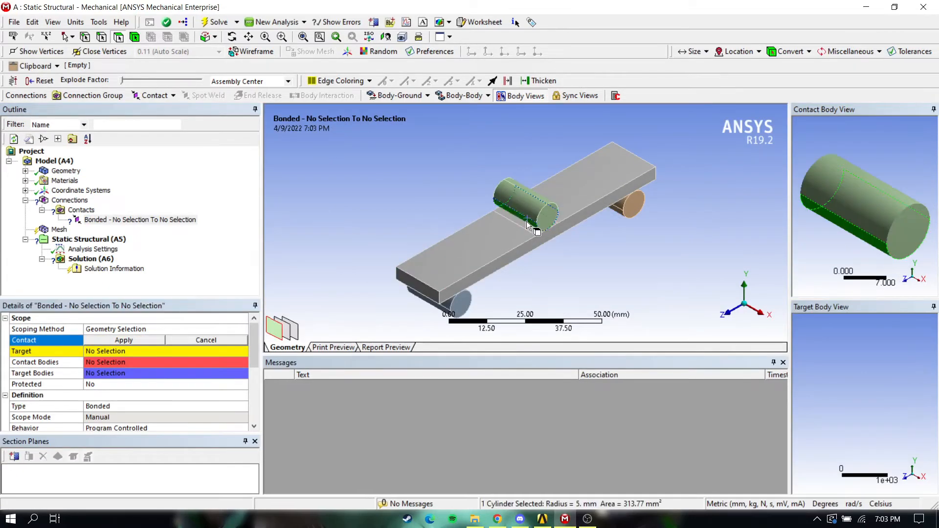
{"action": "left_click", "coordinate": [527, 225]}
{"action": "left_click", "coordinate": [118, 341]}
Assign the load cylinder's lower curved face as the target side of the contact region
{"action": "left_click", "coordinate": [111, 352]}
{"action": "middle_click_drag", "start_coordinate": [545, 316], "coordinate": [540, 273]}
{"action": "left_click", "coordinate": [540, 259]}
{"action": "left_click", "coordinate": [141, 351]}
Set the beam-to-load contact type to Frictional
{"action": "scroll", "coordinate": [140, 351], "scroll_direction": "down", "scroll_amount": 2}
{"action": "left_click", "coordinate": [142, 340]}
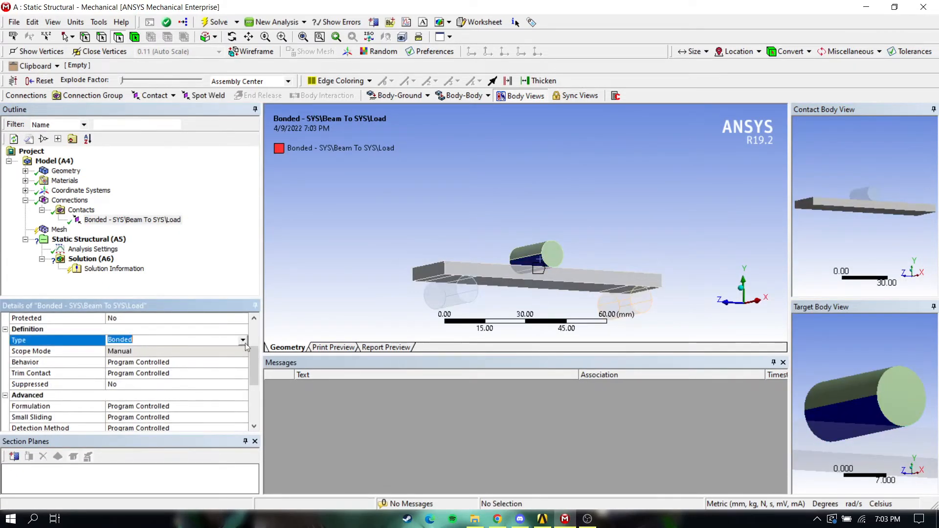
{"action": "left_click", "coordinate": [143, 340]}
{"action": "left_click", "coordinate": [143, 365]}
{"action": "left_click", "coordinate": [155, 406]}
{"action": "left_click", "coordinate": [157, 447]}
Insert two more manual contact regions under the Contacts group and select the first empty one
{"action": "right_click", "coordinate": [138, 220]}
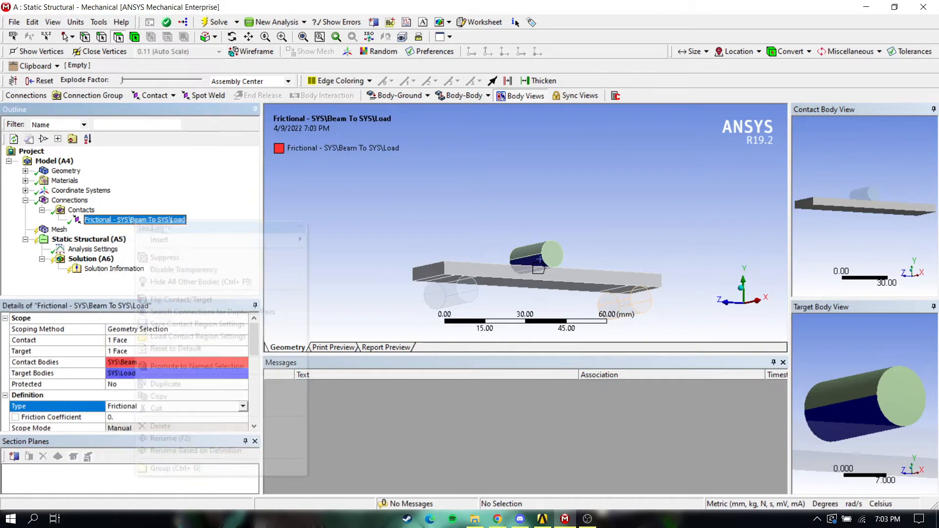
{"action": "mouse_move", "coordinate": [206, 239]}
{"action": "left_click", "coordinate": [325, 240]}
{"action": "right_click", "coordinate": [101, 230]}
{"action": "mouse_move", "coordinate": [128, 247]}
{"action": "left_click", "coordinate": [322, 258]}
{"action": "left_click", "coordinate": [169, 229]}
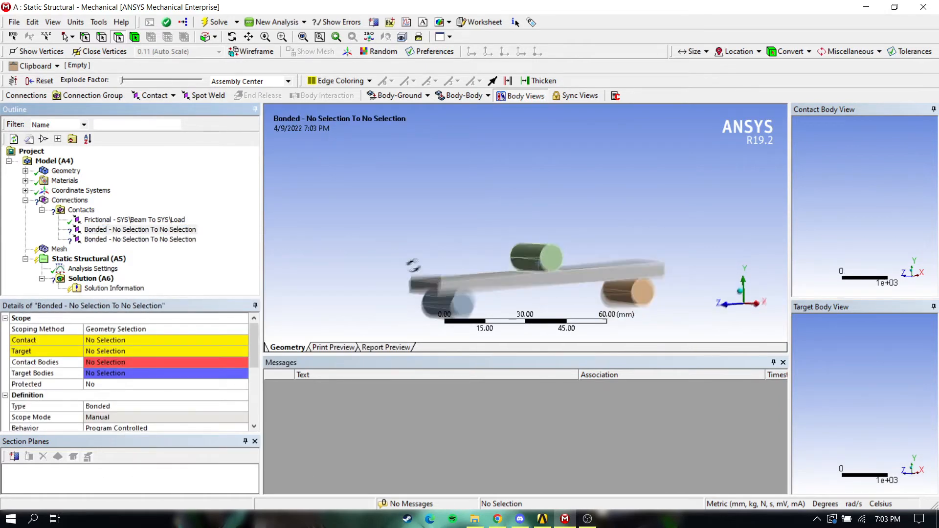
Assign the beam's underside face strip as contact and the blue-gray support cylinder's upper curved face as target for the first empty region
{"action": "middle_click_drag", "start_coordinate": [413, 267], "coordinate": [436, 259]}
{"action": "scroll", "coordinate": [435, 272], "scroll_direction": "up", "scroll_amount": 3}
{"action": "left_click", "coordinate": [395, 291]}
{"action": "left_click", "coordinate": [102, 341]}
{"action": "left_click", "coordinate": [101, 341]}
{"action": "left_click", "coordinate": [105, 351]}
{"action": "left_click", "coordinate": [416, 328]}
{"action": "left_click", "coordinate": [106, 352]}
For the remaining empty region, assign the beam's underside strip as contact and the orange support cylinder's upper curved face as target
{"action": "left_click", "coordinate": [142, 241]}
{"action": "middle_click_drag", "start_coordinate": [424, 263], "coordinate": [216, 149], "text": "ctrl"}
{"action": "left_click", "coordinate": [507, 238]}
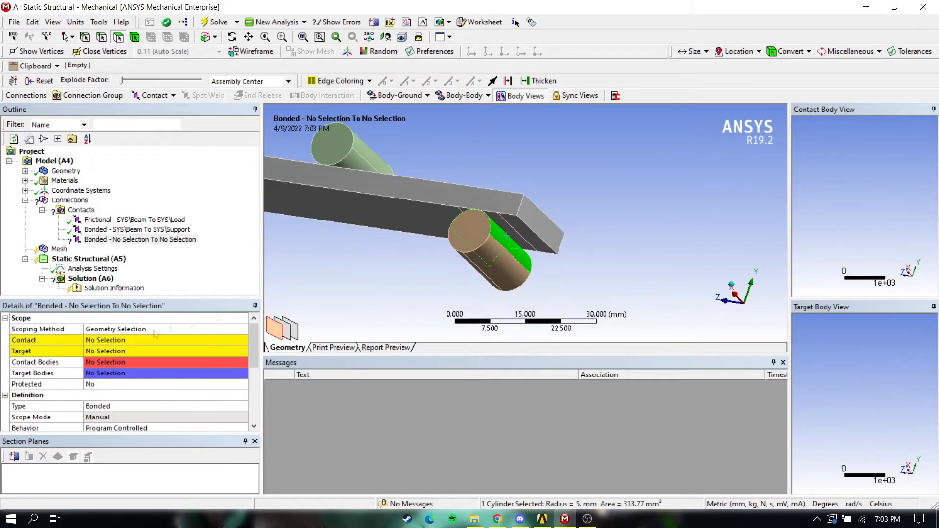
{"action": "left_click", "coordinate": [131, 341]}
{"action": "left_click", "coordinate": [131, 341]}
{"action": "left_click", "coordinate": [133, 351]}
{"action": "left_click", "coordinate": [511, 246]}
{"action": "left_click", "coordinate": [140, 351]}
Set the type of both beam-to-support contacts to Frictionless
{"action": "scroll", "coordinate": [142, 351], "scroll_direction": "down", "scroll_amount": 2}
{"action": "left_click", "coordinate": [140, 229]}
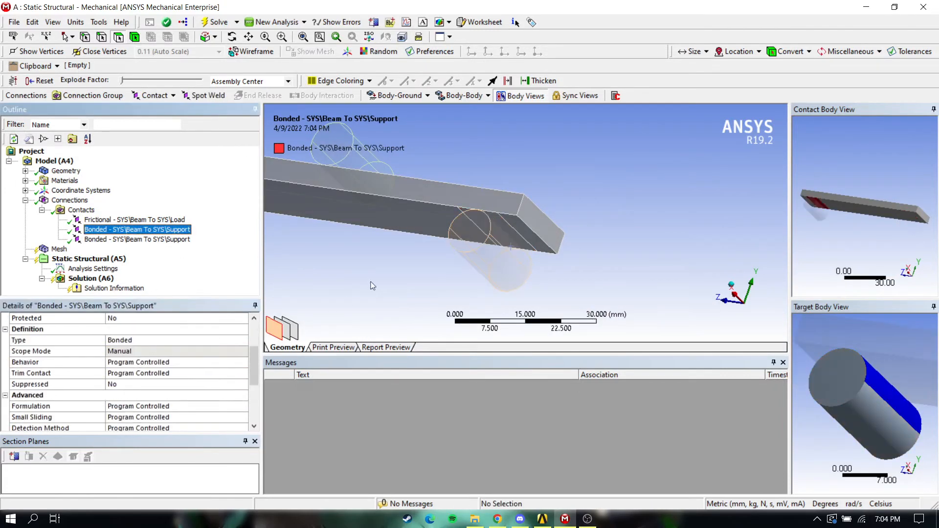
{"action": "left_click", "coordinate": [142, 340]}
{"action": "middle_click_drag", "start_coordinate": [373, 286], "coordinate": [339, 268], "text": "ctrl"}
{"action": "scroll", "coordinate": [142, 343], "scroll_direction": "up", "scroll_amount": 2}
{"action": "left_click", "coordinate": [145, 406]}
{"action": "left_click", "coordinate": [132, 431]}
{"action": "left_click", "coordinate": [139, 239]}
{"action": "left_click", "coordinate": [145, 407]}
{"action": "left_click", "coordinate": [132, 431]}
For the beam-to-load contact, set Interface Treatment to Adjust to Touch and Pinball Region to Radius with a 2 mm pinball radius
{"action": "left_click", "coordinate": [140, 219]}
{"action": "scroll", "coordinate": [109, 362], "scroll_direction": "down", "scroll_amount": 4}
{"action": "scroll", "coordinate": [109, 366], "scroll_direction": "down", "scroll_amount": 3}
{"action": "left_click", "coordinate": [161, 384]}
{"action": "left_click", "coordinate": [163, 392]}
{"action": "left_click", "coordinate": [208, 384]}
{"action": "left_click", "coordinate": [186, 408]}
{"action": "scroll", "coordinate": [181, 403], "scroll_direction": "down", "scroll_amount": 1}
{"action": "left_click", "coordinate": [171, 395]}
{"action": "type", "text": "2."}
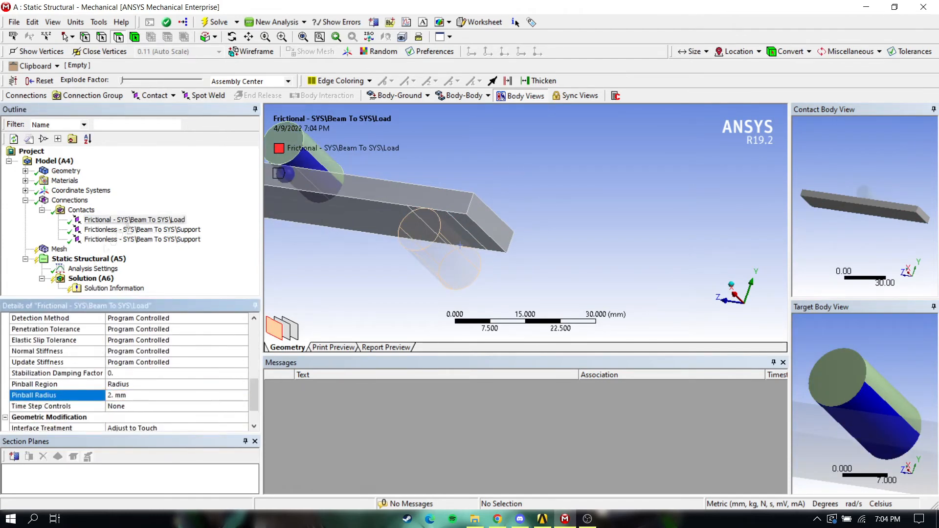
Apply Adjust to Touch and a 2 mm pinball radius to the first beam-to-support contact
{"action": "left_click", "coordinate": [128, 229]}
{"action": "scroll", "coordinate": [152, 369], "scroll_direction": "down", "scroll_amount": 7}
{"action": "left_click", "coordinate": [161, 384]}
{"action": "left_click", "coordinate": [179, 394]}
{"action": "left_click", "coordinate": [205, 361]}
{"action": "left_click", "coordinate": [226, 383]}
{"action": "left_click", "coordinate": [194, 407]}
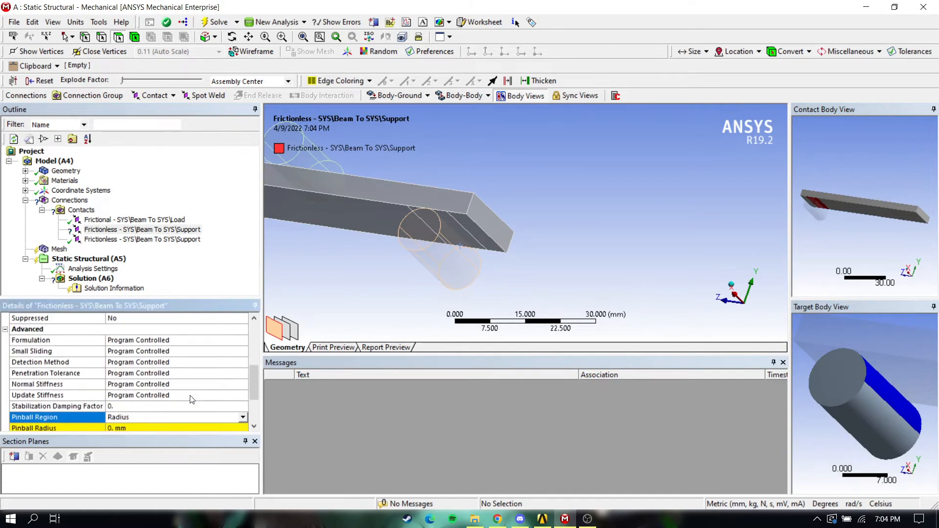
{"action": "scroll", "coordinate": [191, 399], "scroll_direction": "down", "scroll_amount": 2}
{"action": "left_click", "coordinate": [182, 362]}
{"action": "type", "text": "2"}
Apply Adjust to Touch and a 2 mm pinball radius to the second beam-to-support contact
{"action": "left_click", "coordinate": [156, 239]}
{"action": "scroll", "coordinate": [188, 364], "scroll_direction": "down", "scroll_amount": 7}
{"action": "left_click", "coordinate": [216, 384]}
{"action": "left_click", "coordinate": [196, 393]}
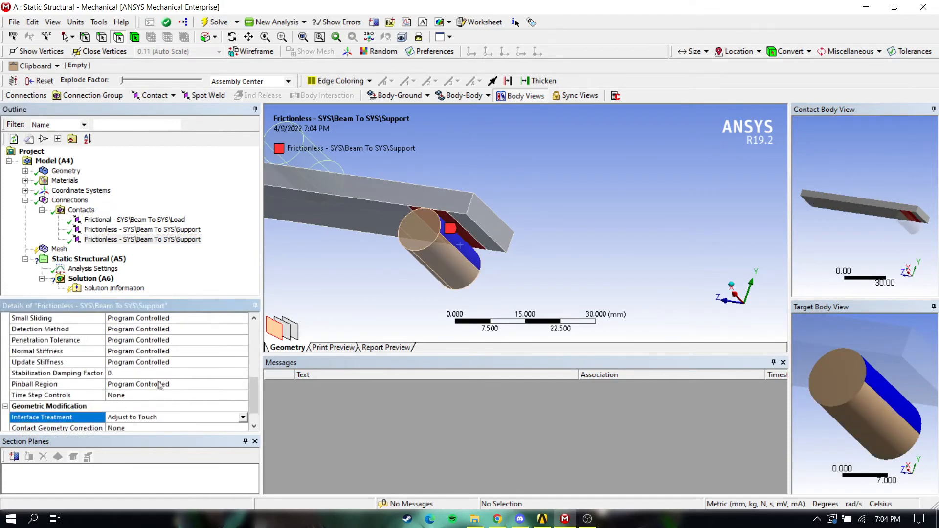
{"action": "scroll", "coordinate": [148, 377], "scroll_direction": "down", "scroll_amount": 1}
{"action": "left_click", "coordinate": [164, 363]}
{"action": "left_click", "coordinate": [151, 381]}
{"action": "left_click", "coordinate": [152, 363]}
{"action": "type", "text": "2"}
Insert two sizing controls under the mesh
{"action": "left_click", "coordinate": [73, 259]}
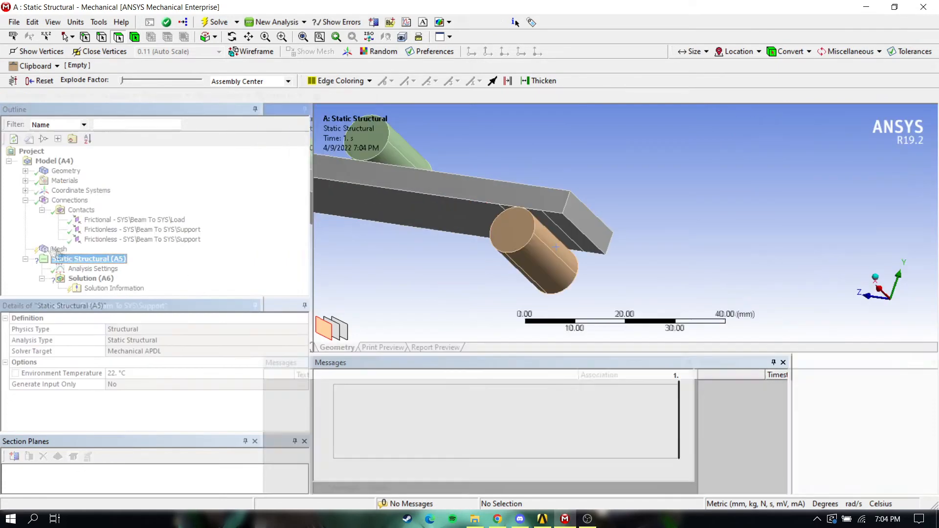
{"action": "right_click", "coordinate": [55, 249]}
{"action": "mouse_move", "coordinate": [100, 259]}
{"action": "left_click", "coordinate": [205, 274]}
{"action": "right_click", "coordinate": [58, 249]}
{"action": "left_click", "coordinate": [205, 274]}
Scope the first mesh sizing to the load cylinder and both support cylinder bodies
{"action": "left_click", "coordinate": [77, 259]}
{"action": "left_click", "coordinate": [134, 37]}
{"action": "left_click", "coordinate": [403, 215]}
{"action": "left_click", "coordinate": [599, 188], "text": "ctrl"}
{"action": "left_click", "coordinate": [757, 300], "text": "ctrl"}
{"action": "left_click", "coordinate": [98, 341]}
{"action": "left_click", "coordinate": [98, 341]}
Scope the second mesh sizing to the beam body
{"action": "left_click", "coordinate": [80, 269]}
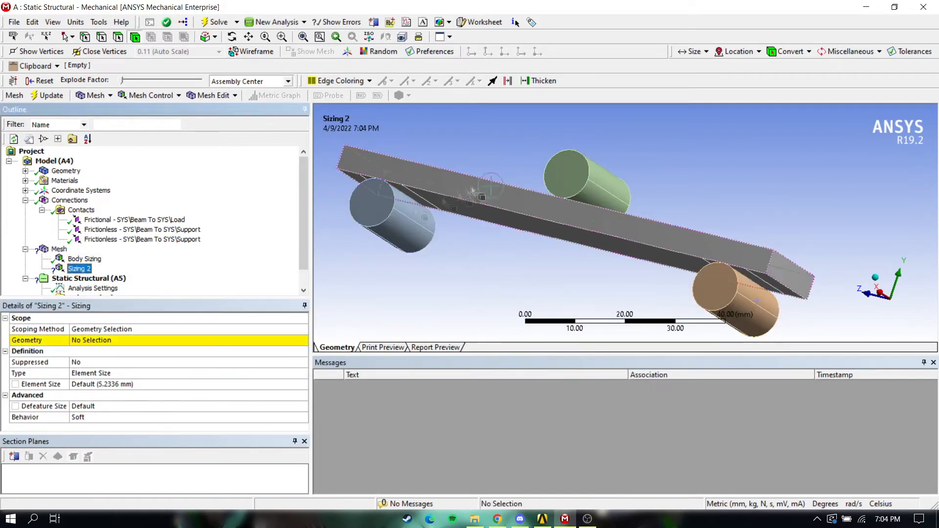
{"action": "left_click", "coordinate": [473, 181]}
{"action": "left_click", "coordinate": [98, 341]}
{"action": "left_click", "coordinate": [98, 341]}
{"action": "left_click", "coordinate": [87, 269]}
Insert three remote displacements into the static structural analysis
{"action": "right_click", "coordinate": [89, 261]}
{"action": "left_click", "coordinate": [248, 315]}
{"action": "right_click", "coordinate": [76, 250]}
{"action": "mouse_move", "coordinate": [136, 257]}
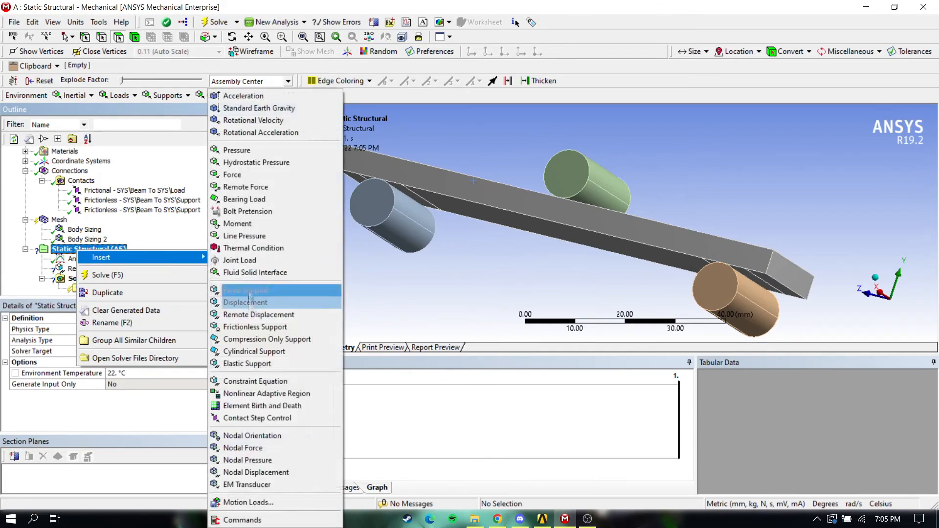
{"action": "left_click", "coordinate": [248, 314]}
{"action": "right_click", "coordinate": [88, 236]}
{"action": "left_click", "coordinate": [255, 315]}
Scope the first remote displacement to the upper edge of the load cylinder
{"action": "right_click", "coordinate": [107, 252]}
{"action": "left_click", "coordinate": [103, 338]}
{"action": "left_click", "coordinate": [105, 341]}
{"action": "middle_click_drag", "start_coordinate": [552, 196], "coordinate": [495, 244]}
{"action": "left_click", "coordinate": [102, 37]}
{"action": "left_click", "coordinate": [477, 192]}
{"action": "left_click", "coordinate": [104, 341]}
Set the X, Y and Z rotations of the load cylinder's remote displacement to 0°
{"action": "scroll", "coordinate": [106, 354], "scroll_direction": "down", "scroll_amount": 4}
{"action": "middle_click_drag", "start_coordinate": [425, 216], "coordinate": [452, 251]}
{"action": "type", "text": "0"}
{"action": "key", "text": "Return"}
{"action": "left_click", "coordinate": [95, 406]}
{"action": "type", "text": "0"}
{"action": "key", "text": "Return"}
{"action": "left_click", "coordinate": [96, 406]}
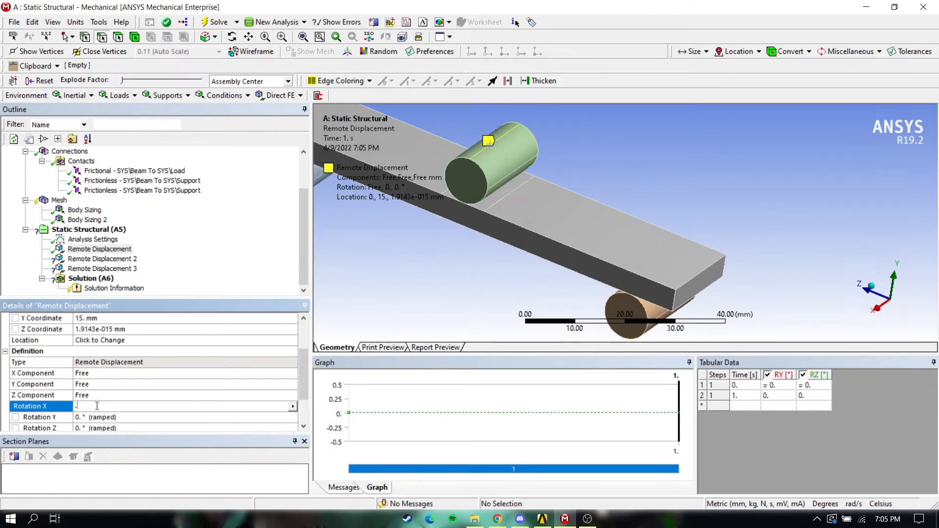
{"action": "type", "text": "0"}
{"action": "key", "text": "Return"}
{"action": "left_click", "coordinate": [293, 395]}
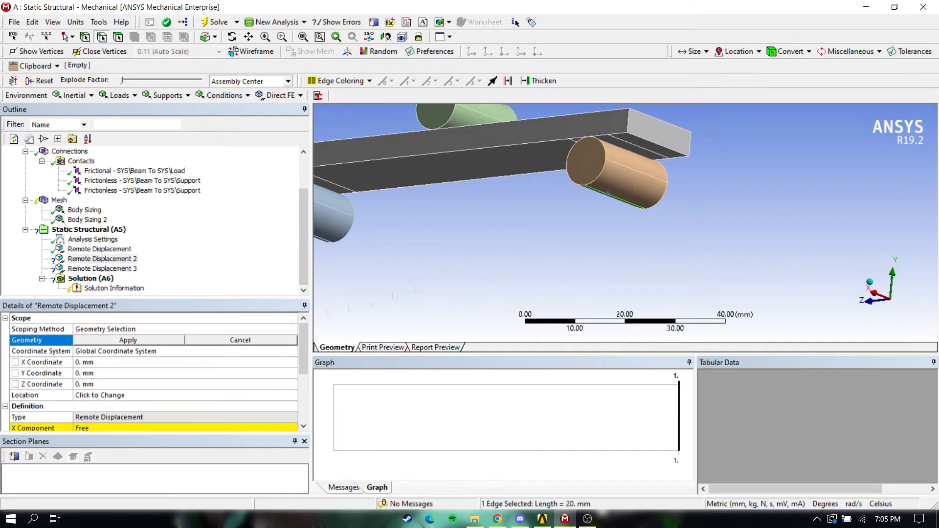
Scope the second remote displacement to the bottom edge of the orange support cylinder
{"action": "left_click", "coordinate": [128, 340]}
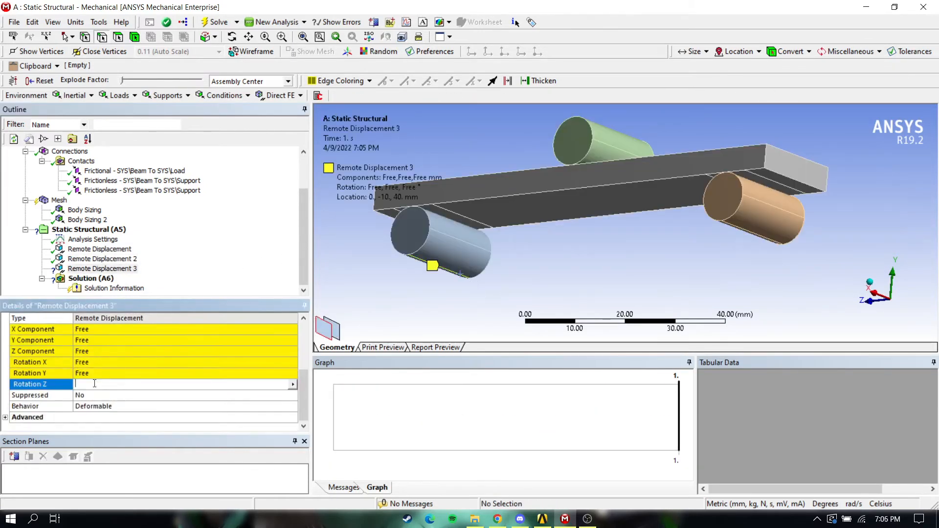
Set the Z, Y and X rotations of the blue-gray support cylinder's remote displacement to 0°
{"action": "type", "text": "0"}
{"action": "key", "text": "Return"}
{"action": "left_click", "coordinate": [99, 406]}
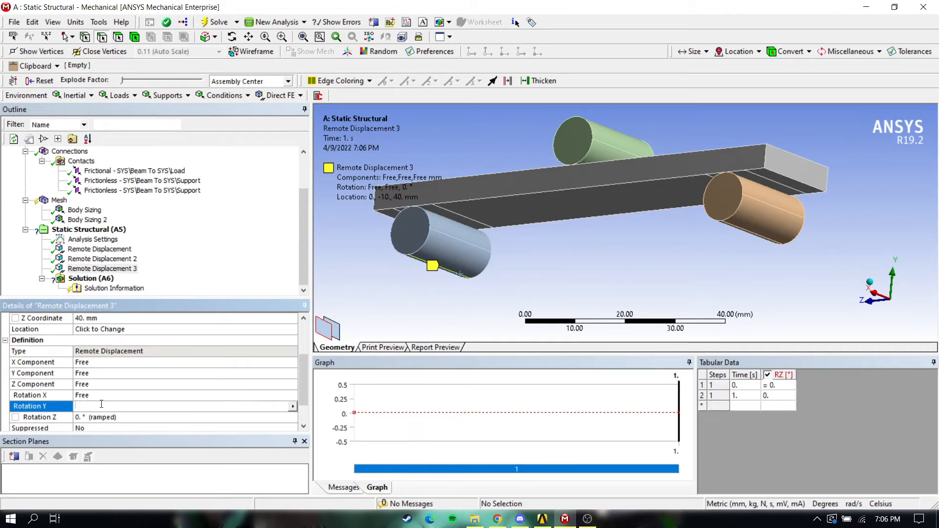
{"action": "type", "text": "0"}
{"action": "key", "text": "Return"}
{"action": "left_click", "coordinate": [100, 407]}
{"action": "type", "text": "0"}
{"action": "key", "text": "Return"}
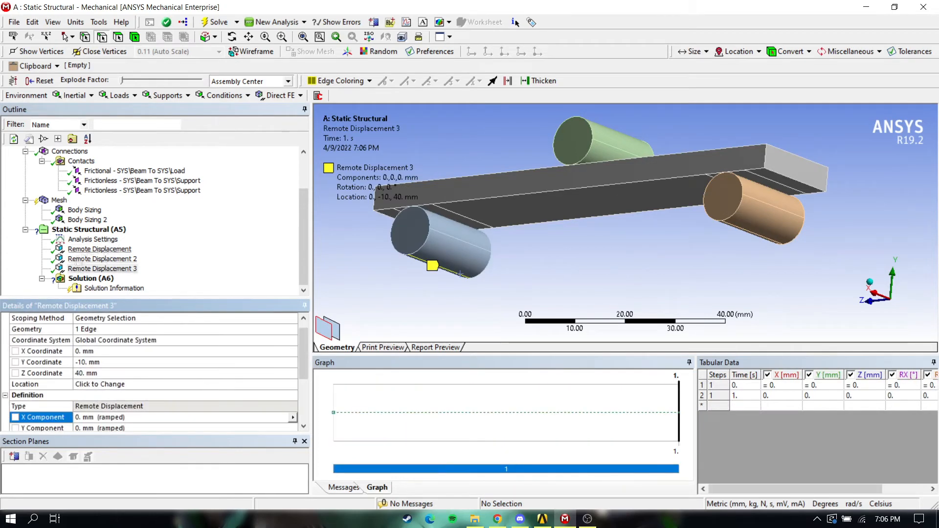
Set the number of steps in the analysis settings to 10
{"action": "left_click", "coordinate": [92, 240]}
{"action": "left_click", "coordinate": [65, 331]}
{"action": "type", "text": "10"}
{"action": "key", "text": "Return"}
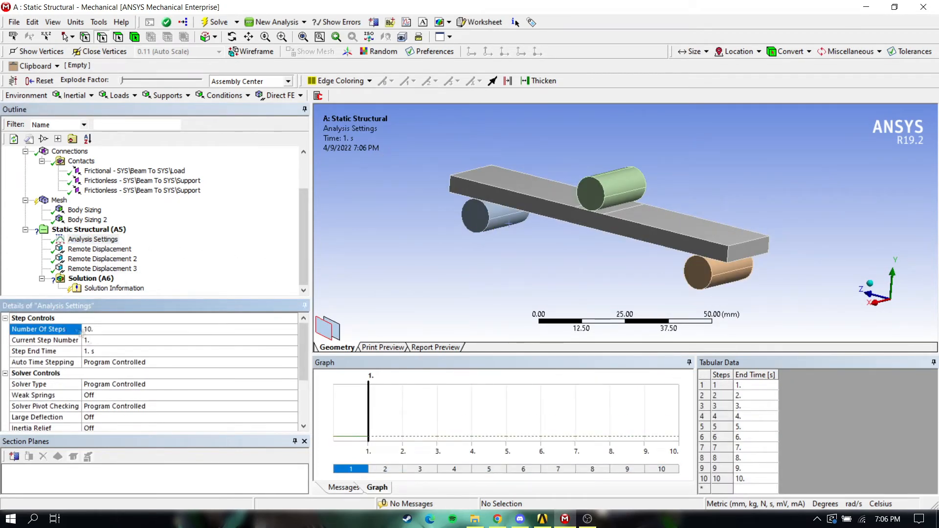
Add Total Deformation and Equivalent (von-Mises) Stress results to the solution
{"action": "right_click", "coordinate": [91, 279]}
{"action": "mouse_move", "coordinate": [136, 289]}
{"action": "mouse_move", "coordinate": [274, 289]}
{"action": "left_click", "coordinate": [360, 289]}
{"action": "right_click", "coordinate": [93, 268]}
{"action": "mouse_move", "coordinate": [132, 279]}
{"action": "mouse_move", "coordinate": [287, 304]}
{"action": "left_click", "coordinate": [386, 304]}
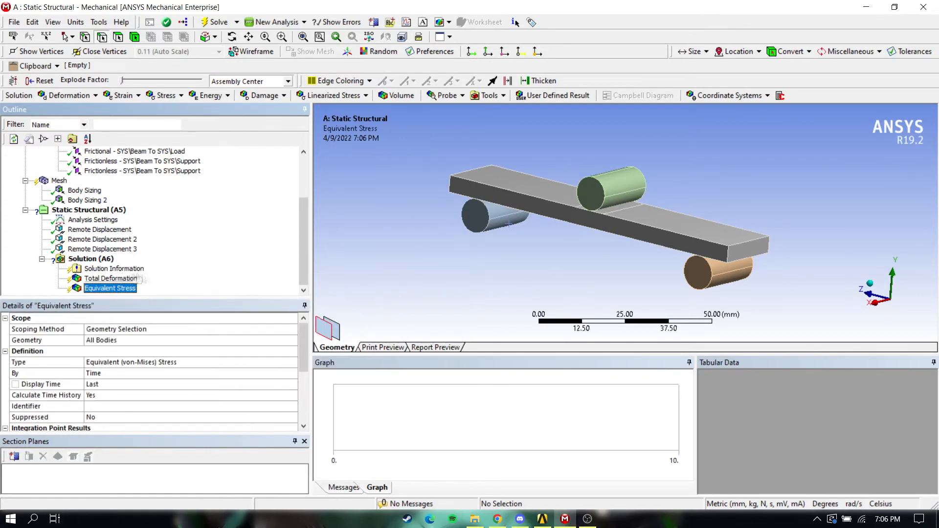
Try to solve the analysis and clear the solution's generated data
{"action": "left_click", "coordinate": [215, 22]}
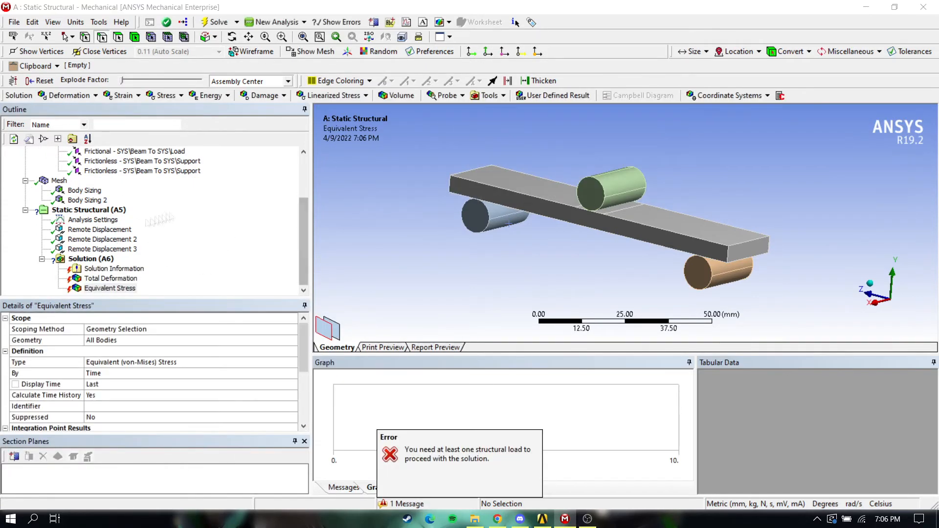
{"action": "right_click", "coordinate": [118, 259]}
{"action": "left_click", "coordinate": [164, 300]}
{"action": "left_click", "coordinate": [495, 304]}
Set the Y displacement of the load cylinder's remote displacement to -5 mm at 10 s
{"action": "left_click", "coordinate": [100, 229]}
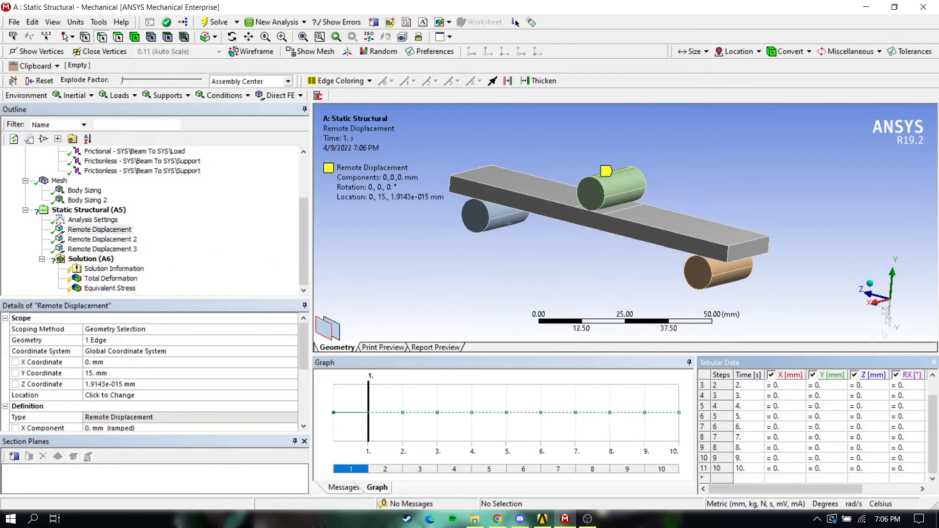
{"action": "left_click", "coordinate": [817, 471]}
{"action": "type", "text": "-5"}
{"action": "key", "text": "Return"}
Set the Y displacement of the load cylinder's remote displacement to 0 mm at 1 s
{"action": "left_click", "coordinate": [806, 396]}
{"action": "type", "text": "1"}
{"action": "key", "text": "Return"}
{"action": "left_click", "coordinate": [802, 386]}
{"action": "type", "text": "-1"}
{"action": "key", "text": "Return"}
{"action": "left_click_drag", "start_coordinate": [797, 490], "coordinate": [743, 490]}
{"action": "scroll", "coordinate": [823, 446], "scroll_direction": "up", "scroll_amount": 1}
{"action": "left_click", "coordinate": [814, 396]}
{"action": "type", "text": "0"}
{"action": "key", "text": "Return"}
{"action": "left_click_drag", "start_coordinate": [833, 490], "coordinate": [775, 491]}
{"action": "scroll", "coordinate": [802, 440], "scroll_direction": "up", "scroll_amount": 1}
{"action": "scroll", "coordinate": [802, 431], "scroll_direction": "down", "scroll_amount": 1}
{"action": "scroll", "coordinate": [802, 426], "scroll_direction": "up", "scroll_amount": 1}
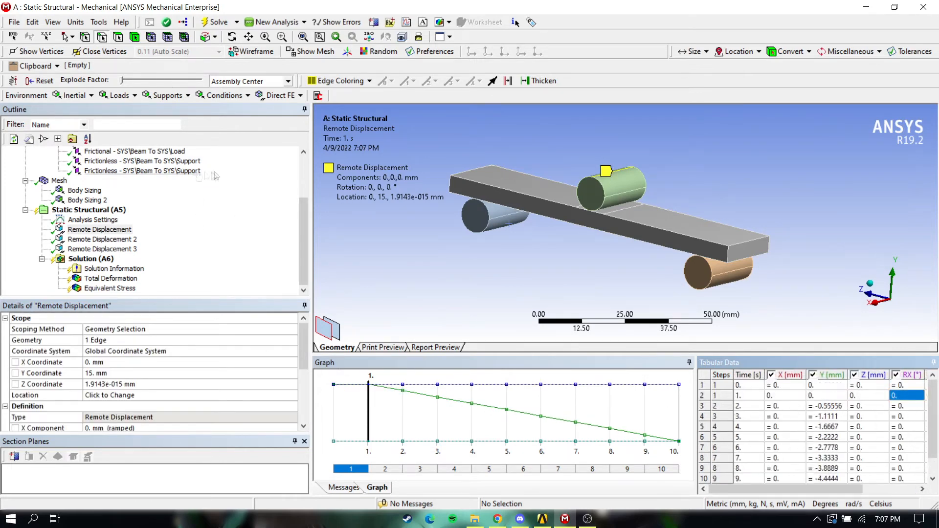
Solve the static structural analysis and display the Equivalent Stress result on the bent beam
{"action": "left_click", "coordinate": [98, 221]}
{"action": "left_click", "coordinate": [91, 258]}
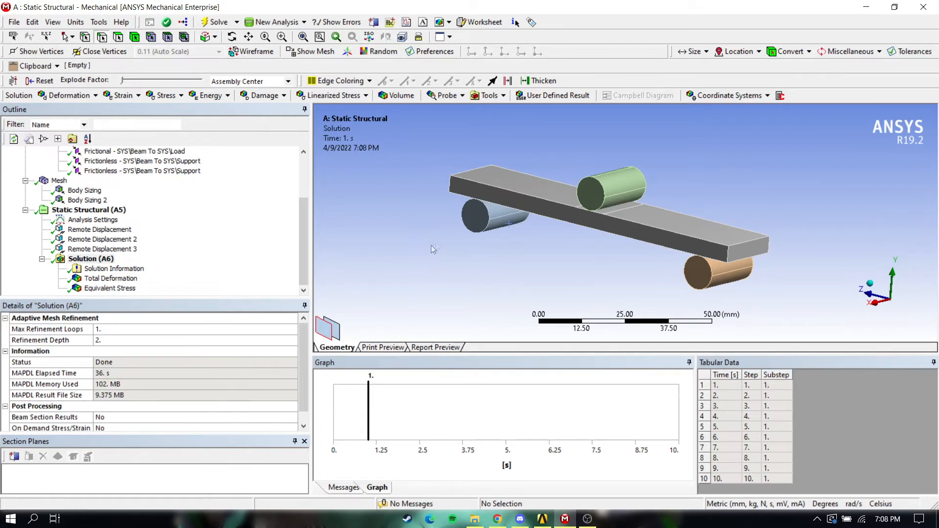
{"action": "left_click", "coordinate": [119, 288]}
{"action": "middle_click_drag", "start_coordinate": [404, 240], "coordinate": [612, 215]}
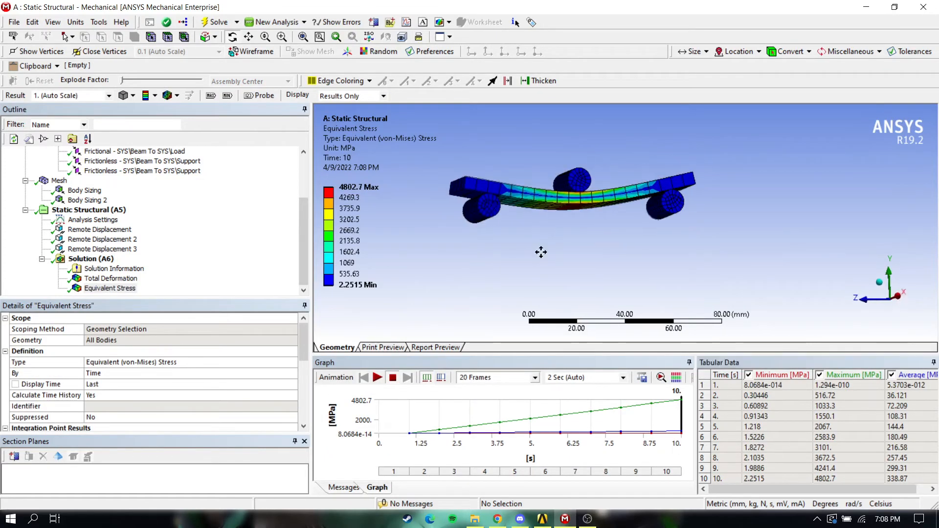
Add a Stress Tool based on the Max Equivalent Stress theory to the solution and evaluate it
{"action": "right_click", "coordinate": [111, 261]}
{"action": "mouse_move", "coordinate": [147, 270]}
{"action": "mouse_move", "coordinate": [329, 371]}
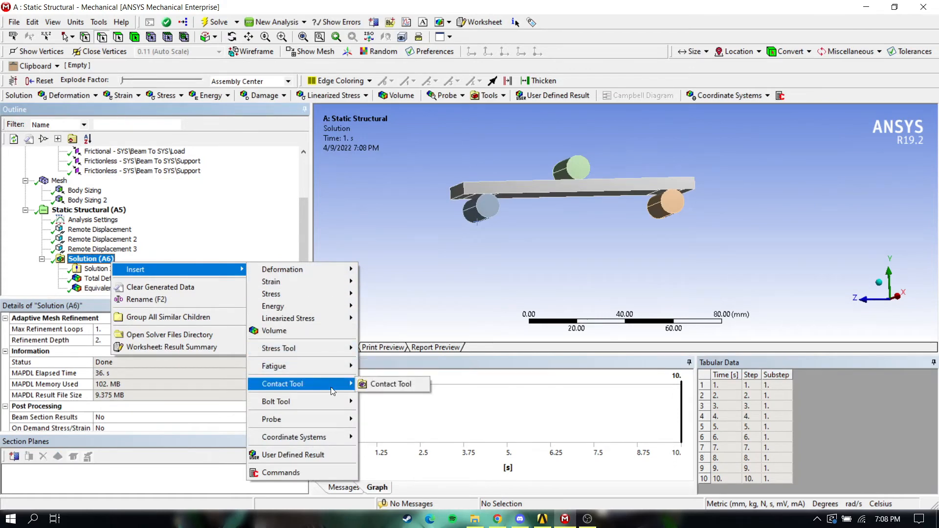
{"action": "mouse_move", "coordinate": [337, 349]}
{"action": "left_click", "coordinate": [392, 350]}
{"action": "left_click", "coordinate": [207, 25]}
{"action": "scroll", "coordinate": [477, 222], "scroll_direction": "down", "scroll_amount": 3}
{"action": "middle_click_drag", "start_coordinate": [477, 222], "coordinate": [479, 234]}
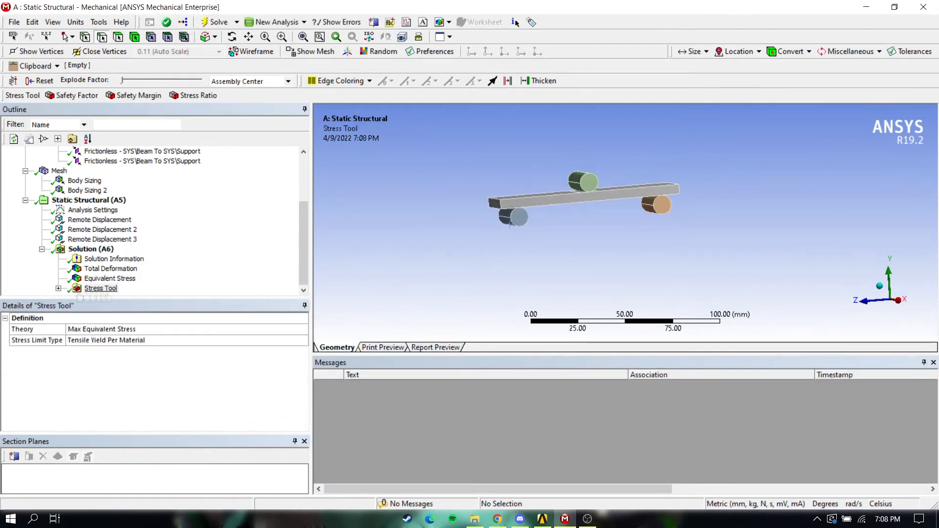
Display the Stress Tool's Safety Factor result and inspect its tabular values at 2 s
{"action": "left_click", "coordinate": [58, 288]}
{"action": "left_click", "coordinate": [122, 290]}
{"action": "left_click", "coordinate": [764, 428]}
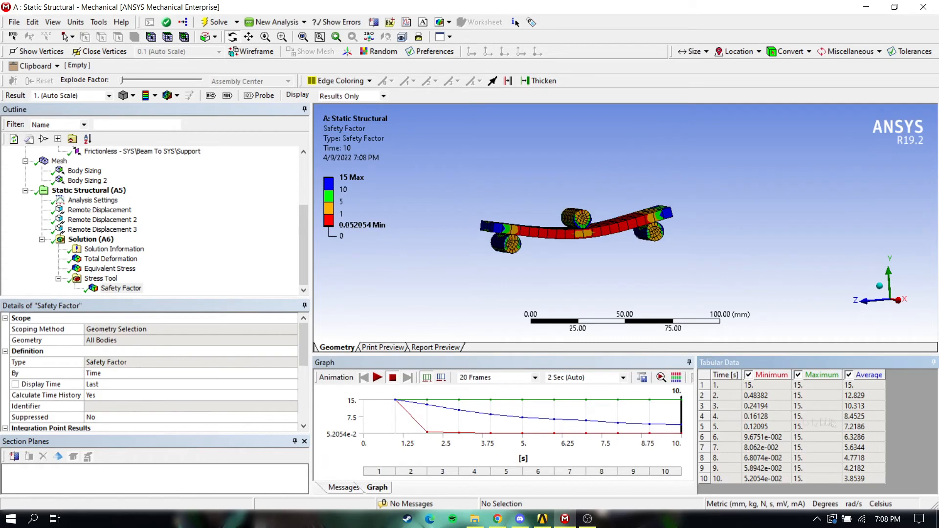
{"action": "left_click", "coordinate": [756, 395]}
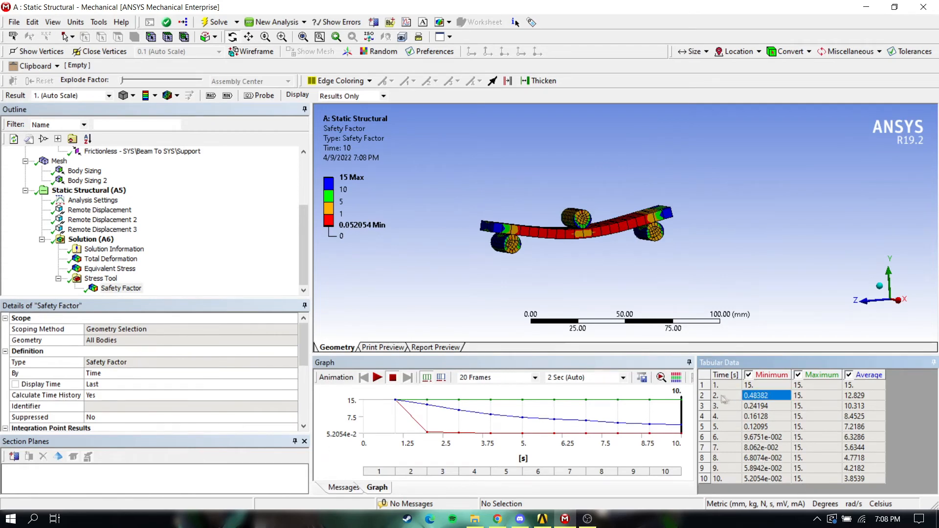
{"action": "left_click_drag", "start_coordinate": [724, 398], "coordinate": [857, 398]}
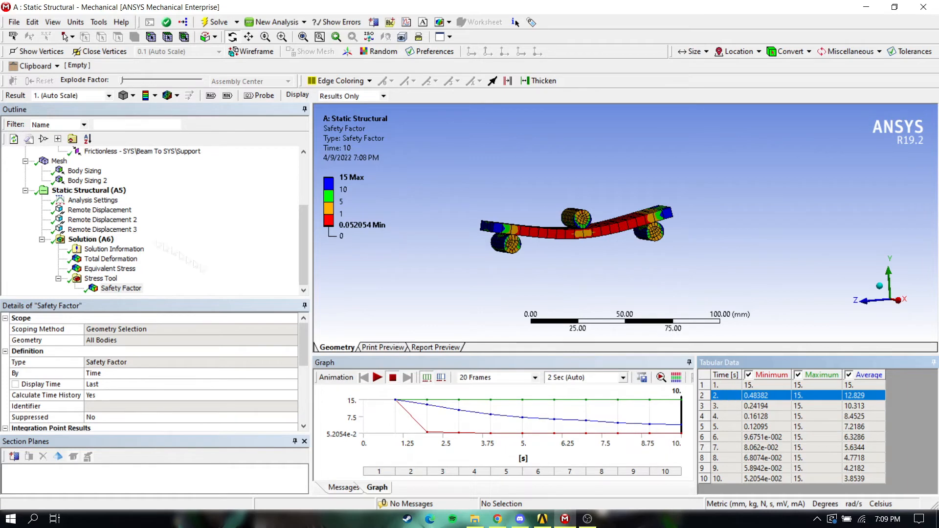
Set the Y displacement of the load cylinder's remote displacement to -0.5 mm at 10 s and solve the analysis
{"action": "left_click", "coordinate": [91, 214]}
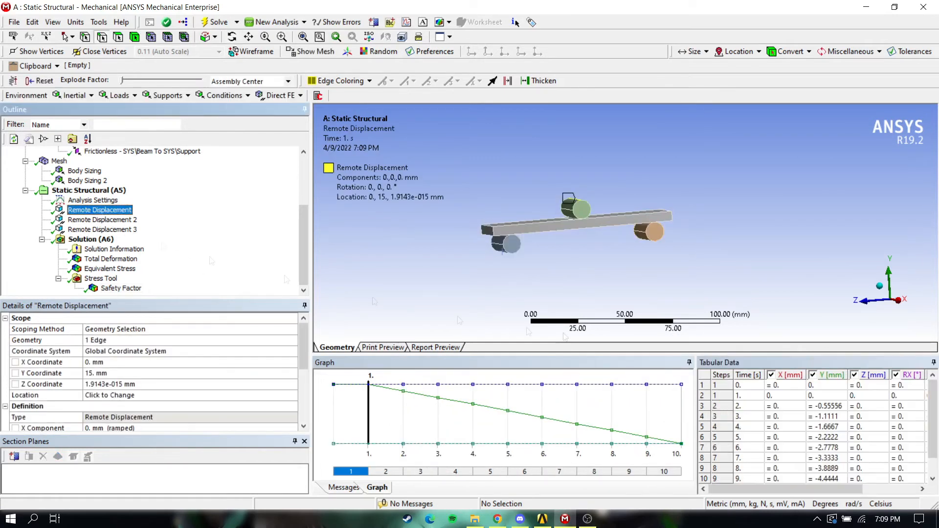
{"action": "scroll", "coordinate": [821, 440], "scroll_direction": "down", "scroll_amount": 1}
{"action": "left_click", "coordinate": [824, 470]}
{"action": "type", "text": "-0.5"}
{"action": "key", "text": "Return"}
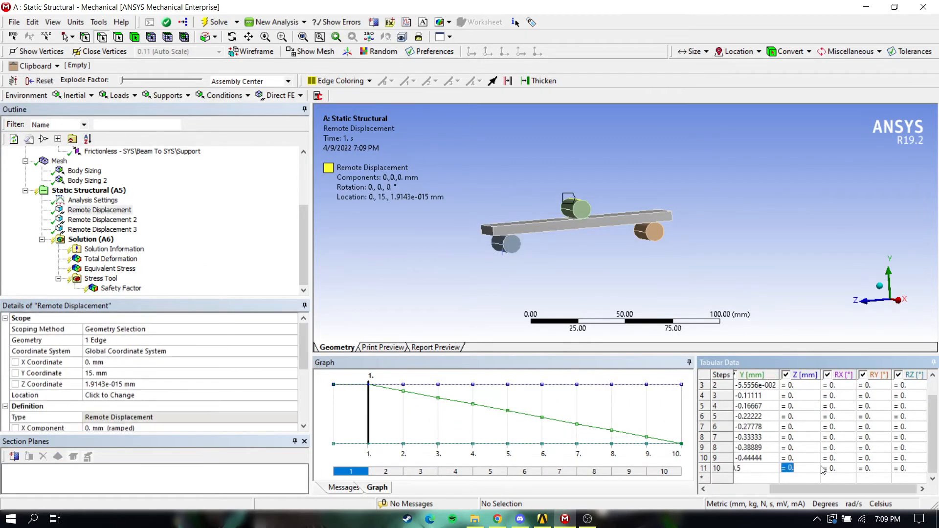
{"action": "left_click", "coordinate": [209, 25]}
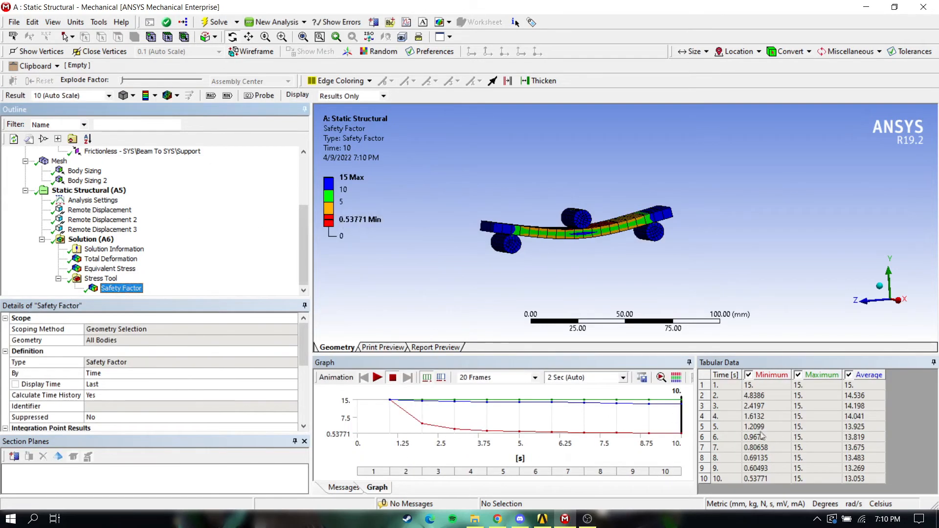
Inspect the Safety Factor values at 5 s and the load cylinder's remote displacement at the same time
{"action": "left_click", "coordinate": [761, 435]}
{"action": "left_click", "coordinate": [758, 427]}
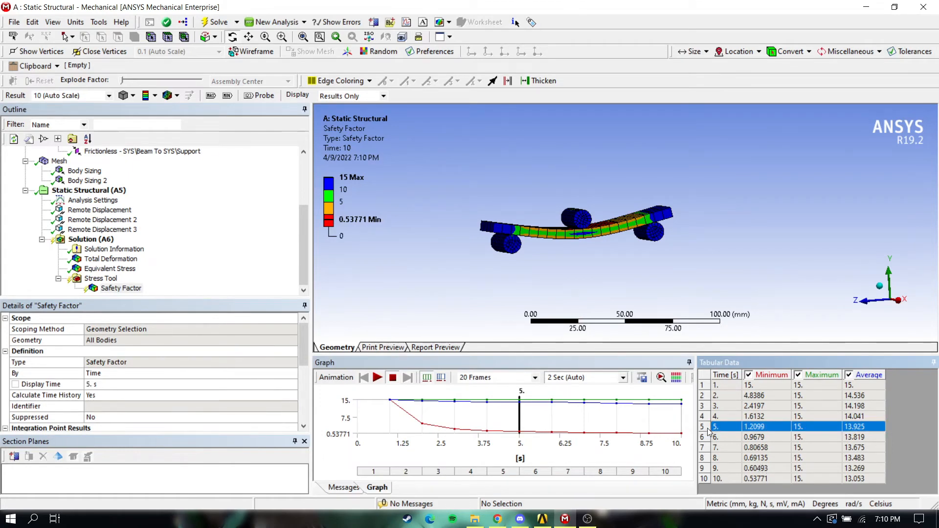
{"action": "left_click", "coordinate": [99, 210]}
{"action": "left_click", "coordinate": [746, 437]}
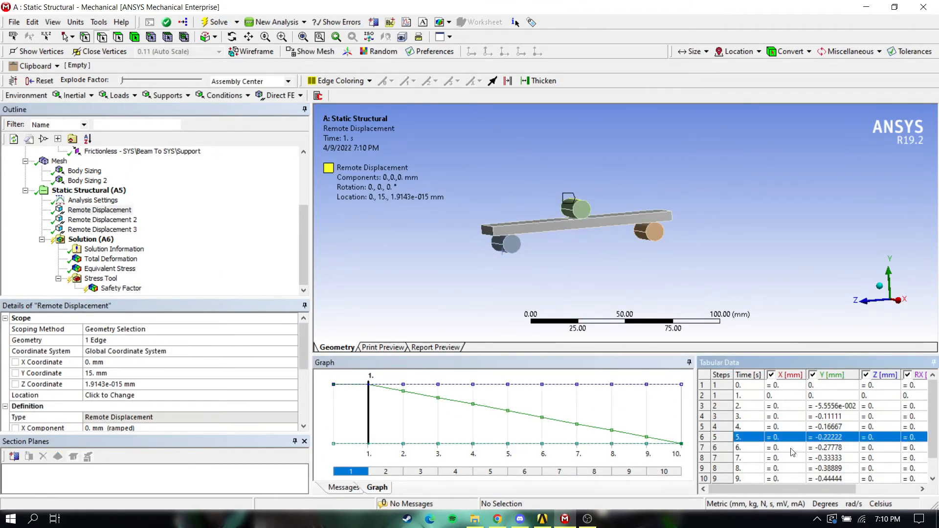
Set the Y displacement of the load cylinder's remote displacement to -0.2 mm at 10 s and solve the analysis
{"action": "scroll", "coordinate": [791, 449], "scroll_direction": "down", "scroll_amount": 2}
{"action": "left_click", "coordinate": [822, 468]}
{"action": "type", "text": "-0.2"}
{"action": "key", "text": "Return"}
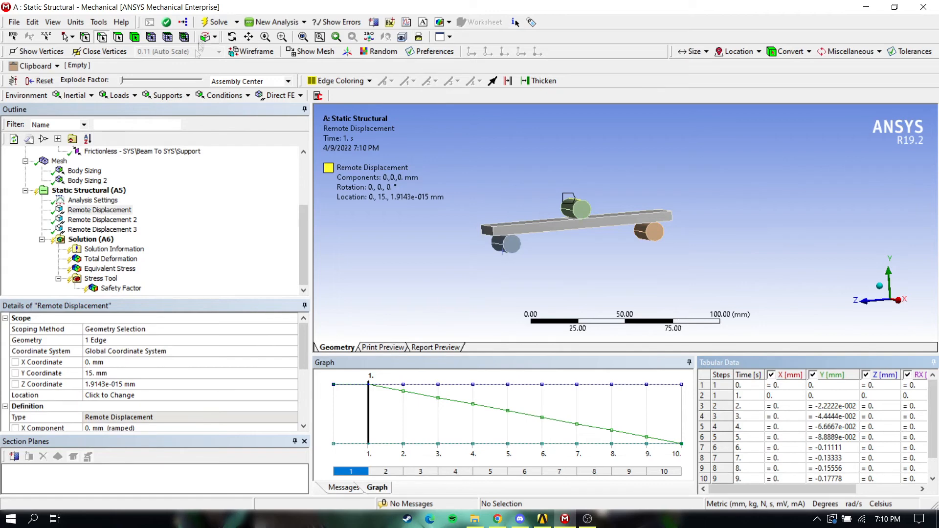
{"action": "left_click", "coordinate": [219, 22]}
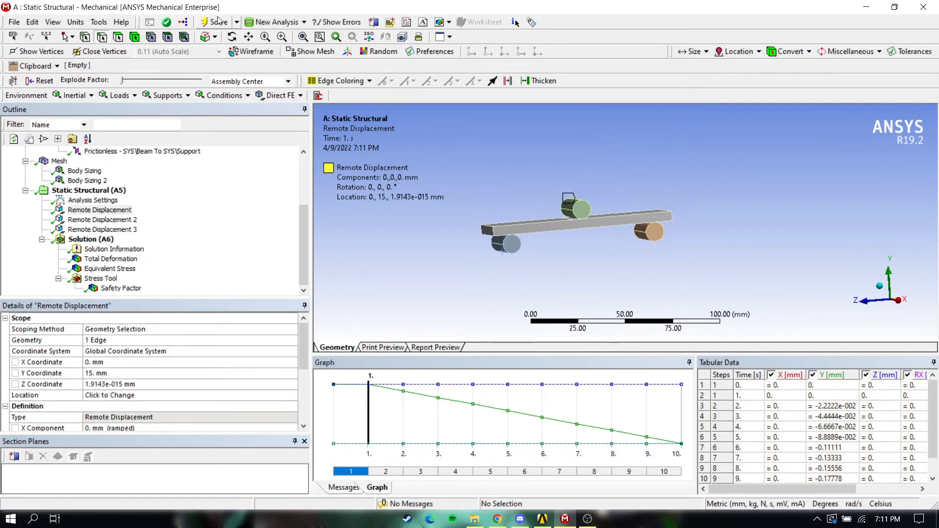
Set the Safety Factor result's display time to Last and display the updated result
{"action": "left_click", "coordinate": [121, 288]}
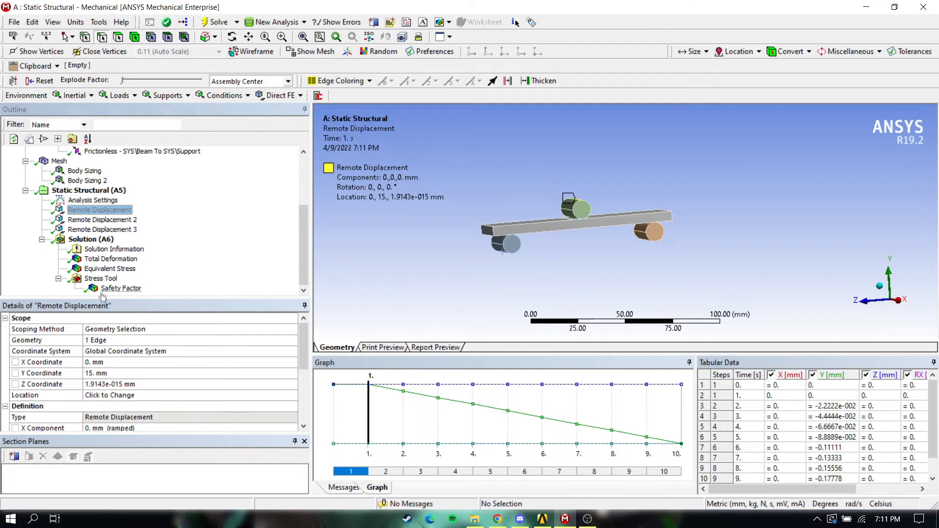
{"action": "left_click", "coordinate": [134, 384]}
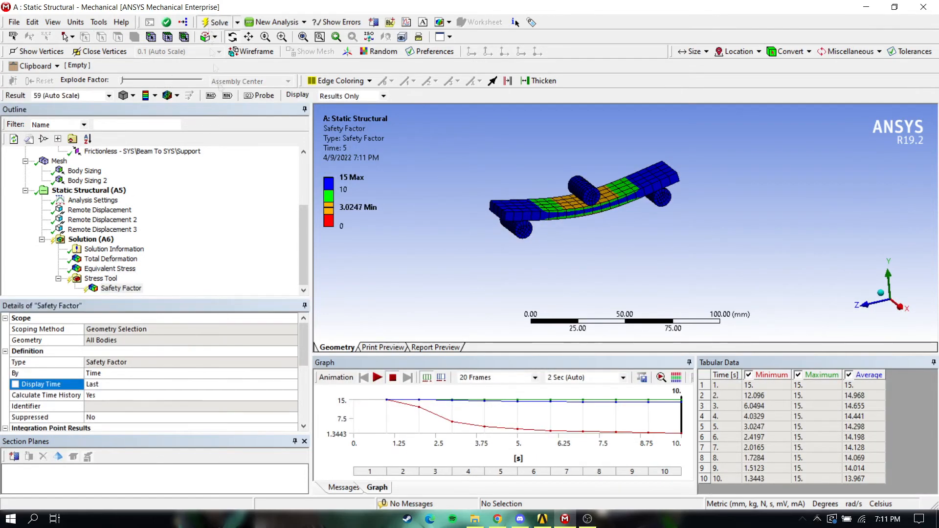
{"action": "left_click", "coordinate": [110, 268]}
{"action": "left_click", "coordinate": [121, 289]}
Compare the Equivalent Stress, Total Deformation and Safety Factor results on the bent beam from several view angles
{"action": "left_click_drag", "start_coordinate": [474, 256], "coordinate": [553, 211]}
{"action": "scroll", "coordinate": [616, 238], "scroll_direction": "up", "scroll_amount": 5}
{"action": "left_click", "coordinate": [110, 269]}
{"action": "scroll", "coordinate": [488, 238], "scroll_direction": "down", "scroll_amount": 4}
{"action": "left_click", "coordinate": [110, 259]}
{"action": "left_click", "coordinate": [121, 288]}
Insert a Convergence object under the Safety Factor result and display the Equivalent Stress result
{"action": "right_click", "coordinate": [122, 289]}
{"action": "mouse_move", "coordinate": [147, 292]}
{"action": "left_click", "coordinate": [281, 332]}
{"action": "left_click", "coordinate": [110, 258]}
Try to solve the analysis with the convergence control and stop the running solution
{"action": "left_click", "coordinate": [219, 22]}
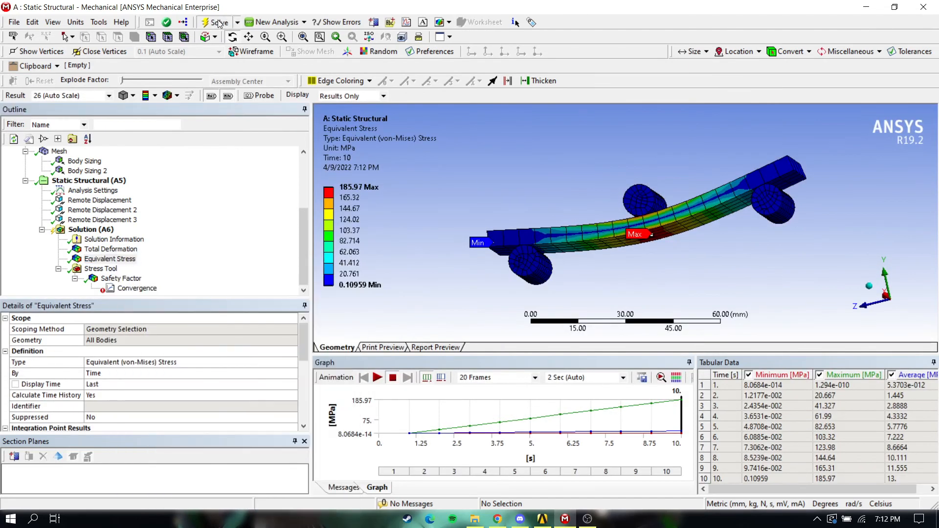
{"action": "left_click_drag", "start_coordinate": [803, 201], "coordinate": [806, 248]}
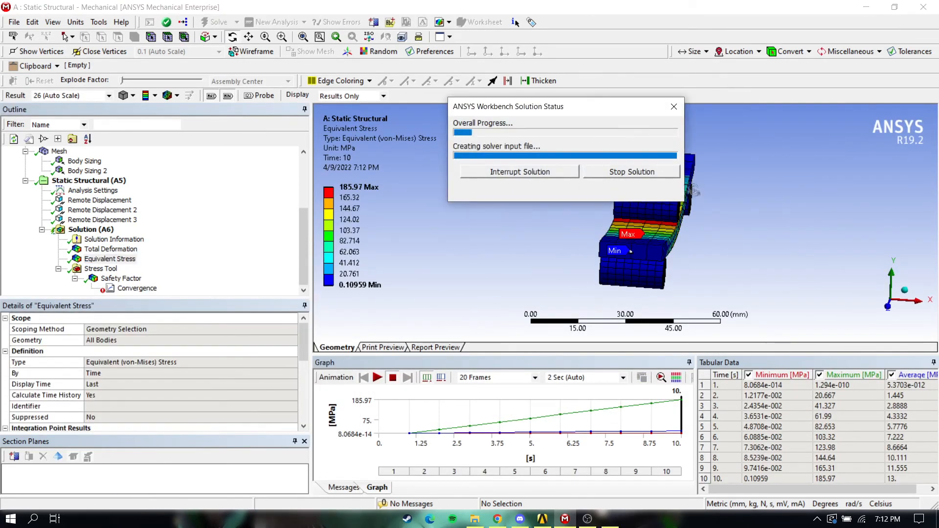
{"action": "left_click", "coordinate": [631, 172]}
{"action": "right_click", "coordinate": [101, 230]}
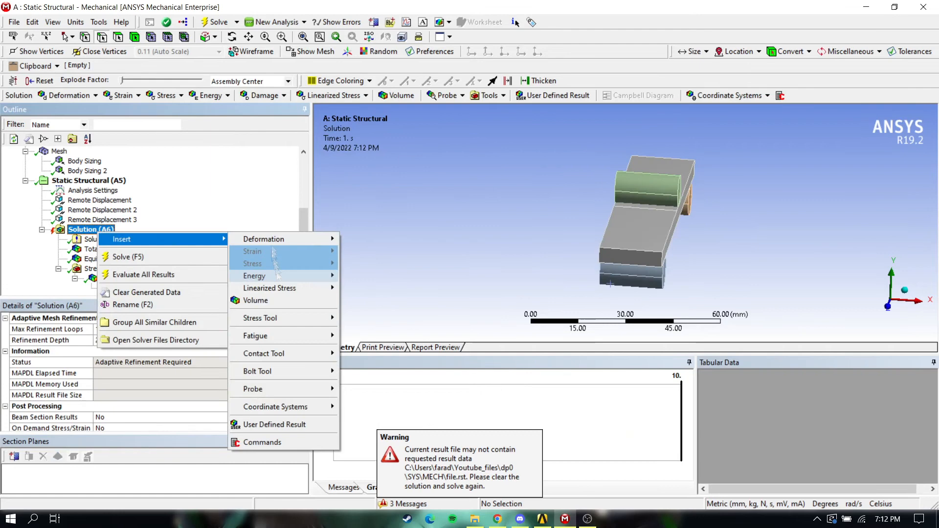
Set the Convergence object's allowable change to 5 % and solve the analysis
{"action": "left_click", "coordinate": [137, 288]}
{"action": "left_click", "coordinate": [102, 341]}
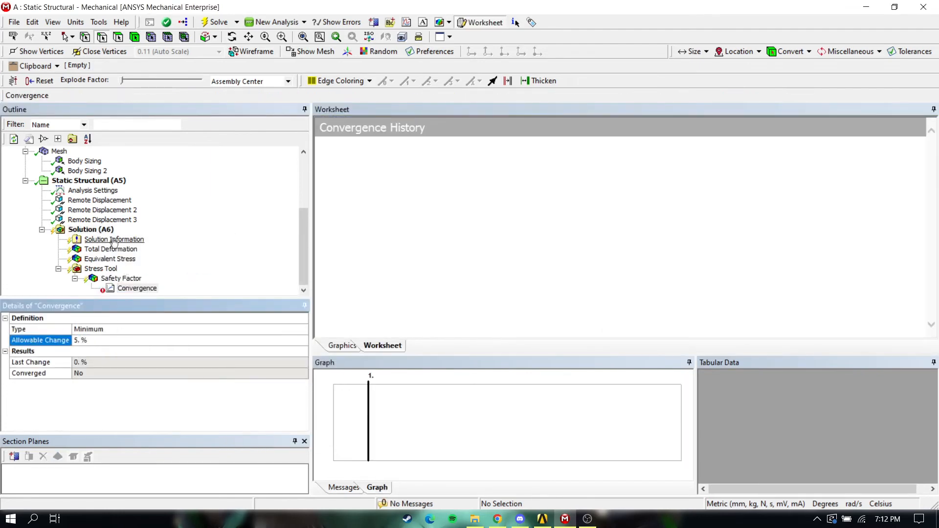
{"action": "left_click", "coordinate": [101, 230]}
{"action": "left_click", "coordinate": [137, 288]}
{"action": "left_click", "coordinate": [218, 22]}
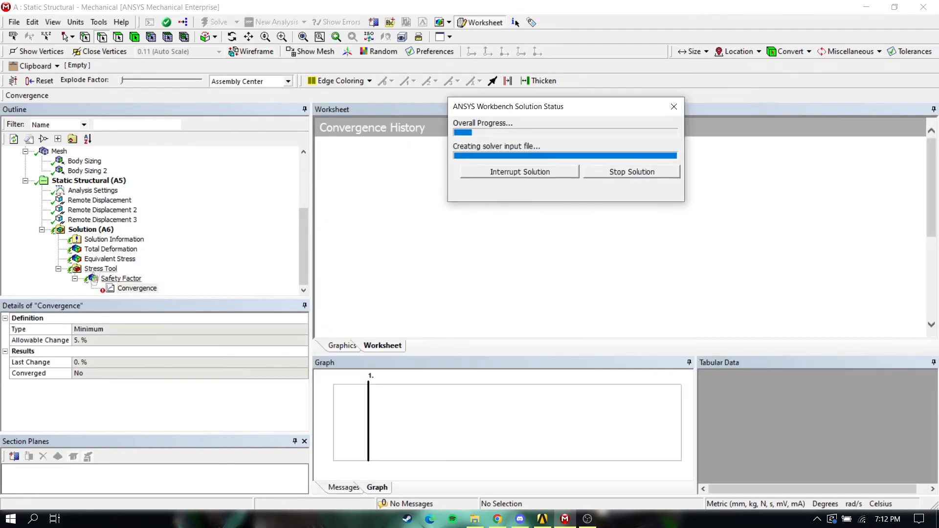
Review the Safety Factor's convergence history and the refined Safety Factor and Equivalent Stress results
{"action": "left_click", "coordinate": [140, 288]}
{"action": "left_click", "coordinate": [342, 346]}
{"action": "middle_click_drag", "start_coordinate": [650, 264], "coordinate": [793, 274]}
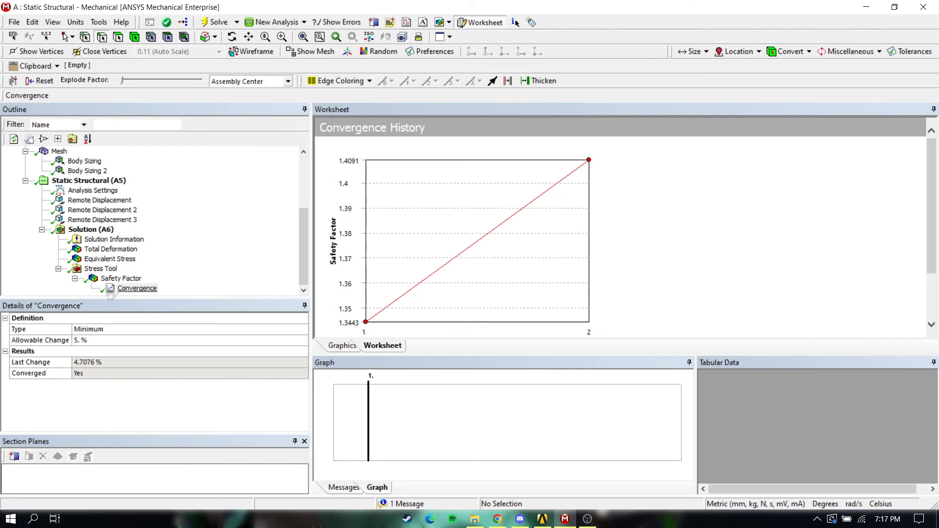
{"action": "left_click", "coordinate": [120, 279]}
{"action": "left_click", "coordinate": [111, 259]}
Set the result scale to 1.0 (True Scale) and animate the Total Deformation result in a side view
{"action": "middle_click_drag", "start_coordinate": [453, 265], "coordinate": [498, 250], "text": "ctrl"}
{"action": "scroll", "coordinate": [494, 250], "scroll_direction": "down", "scroll_amount": 3}
{"action": "scroll", "coordinate": [543, 231], "scroll_direction": "down", "scroll_amount": 5}
{"action": "mouse_move", "coordinate": [543, 231]}
{"action": "middle_mouse_down"}
{"action": "mouse_move", "coordinate": [602, 196]}
{"action": "mouse_move", "coordinate": [541, 228]}
{"action": "middle_mouse_up"}
{"action": "left_click", "coordinate": [109, 96]}
{"action": "left_click", "coordinate": [73, 114]}
{"action": "left_click", "coordinate": [888, 298]}
{"action": "left_click", "coordinate": [377, 378]}
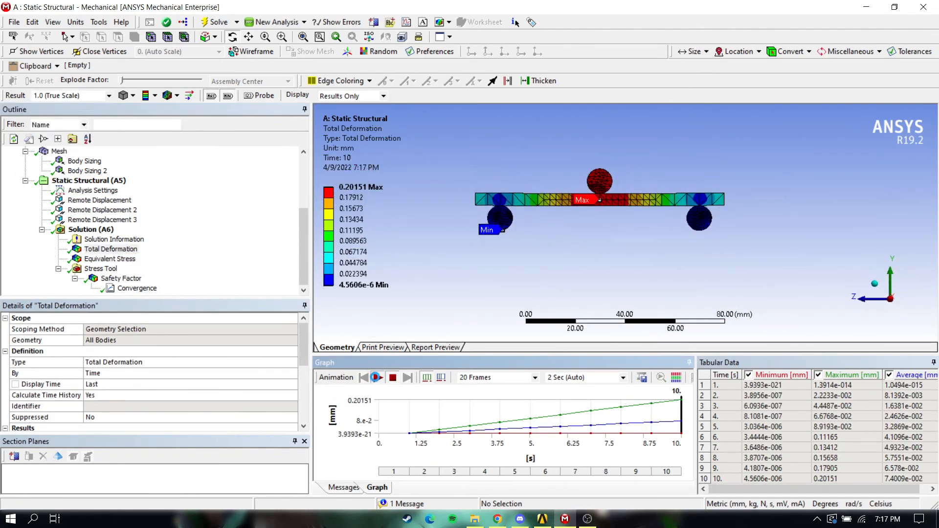
Display the Equivalent Stress result and set its animation to 40 frames over 4 seconds
{"action": "left_click", "coordinate": [110, 259]}
{"action": "left_click", "coordinate": [535, 378]}
{"action": "left_click", "coordinate": [475, 419]}
{"action": "left_click", "coordinate": [623, 377]}
{"action": "left_click", "coordinate": [563, 415]}
{"action": "left_click", "coordinate": [623, 378]}
{"action": "left_click", "coordinate": [589, 420]}
Hide the mesh edge lines on the Equivalent Stress plot
{"action": "left_click", "coordinate": [155, 96]}
{"action": "left_click", "coordinate": [179, 122]}
{"action": "left_click", "coordinate": [177, 96]}
{"action": "left_click", "coordinate": [191, 124]}
{"action": "scroll", "coordinate": [581, 198], "scroll_direction": "up", "scroll_amount": 4}
{"action": "left_click", "coordinate": [173, 96]}
{"action": "left_click", "coordinate": [195, 110]}
Switch the Equivalent Stress plot to smoothly blended contours
{"action": "left_click", "coordinate": [153, 95]}
{"action": "left_click", "coordinate": [150, 96]}
{"action": "left_click", "coordinate": [155, 96]}
{"action": "left_click", "coordinate": [172, 110]}
{"action": "scroll", "coordinate": [430, 150], "scroll_direction": "up", "scroll_amount": 3}
{"action": "middle_click_drag", "start_coordinate": [551, 235], "coordinate": [548, 224]}
{"action": "scroll", "coordinate": [549, 224], "scroll_direction": "down", "scroll_amount": 2}
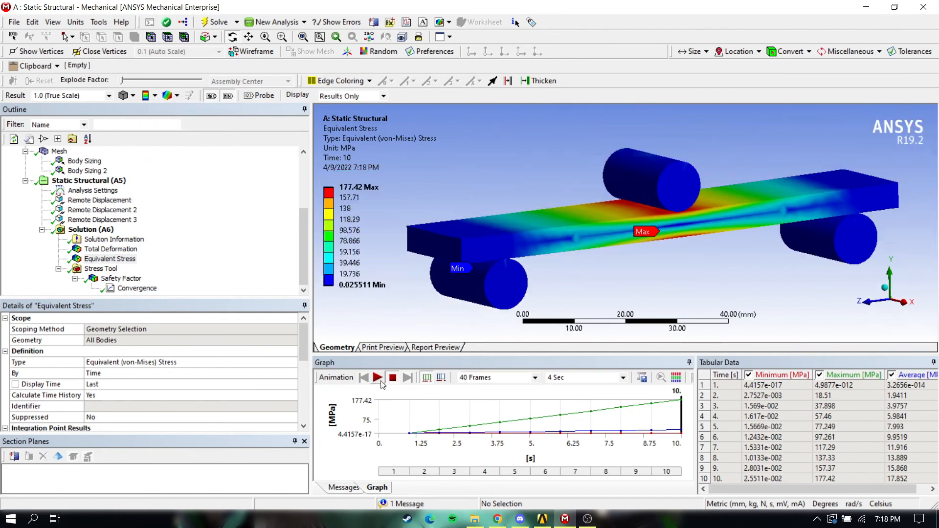
Animate the Equivalent Stress result and try another geometry display mode before restoring the full exterior display
{"action": "left_click", "coordinate": [378, 378]}
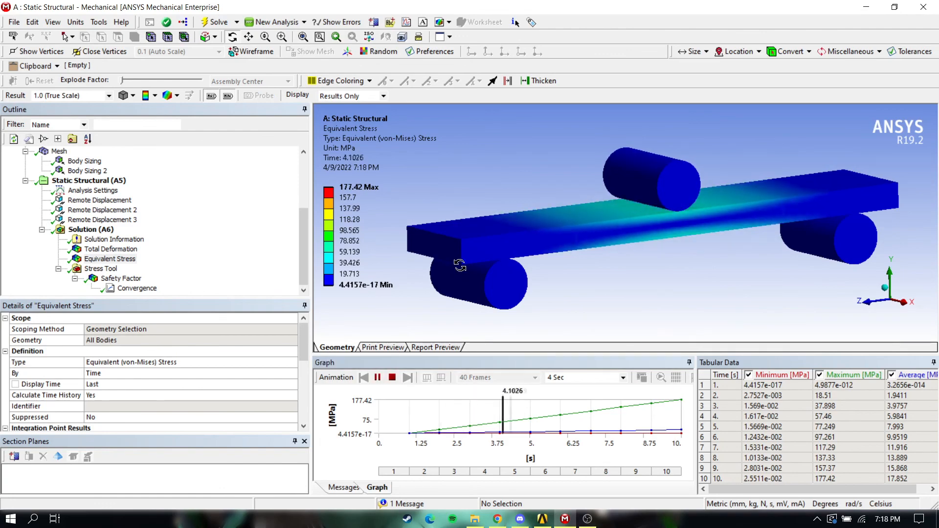
{"action": "scroll", "coordinate": [460, 265], "scroll_direction": "down", "scroll_amount": 2}
{"action": "left_click", "coordinate": [129, 96]}
{"action": "left_click", "coordinate": [147, 122]}
{"action": "left_click", "coordinate": [130, 95]}
{"action": "left_click", "coordinate": [147, 109]}
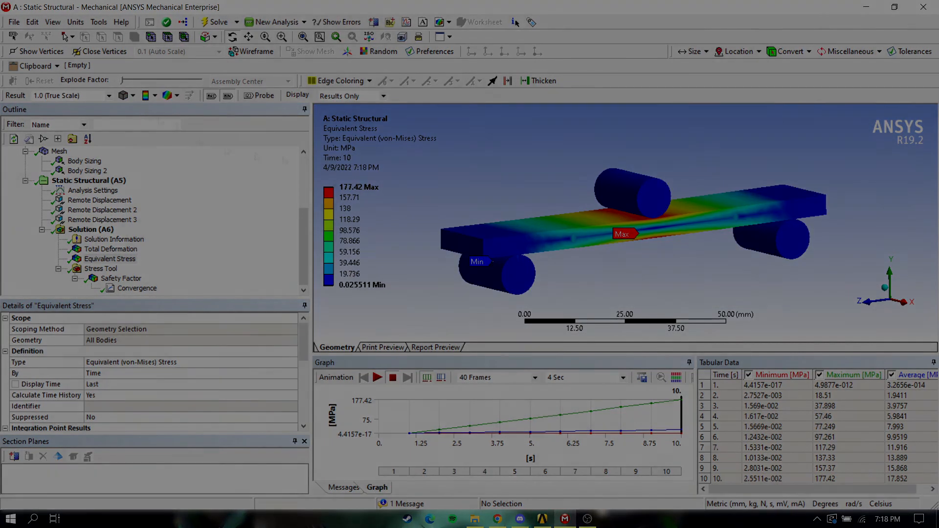